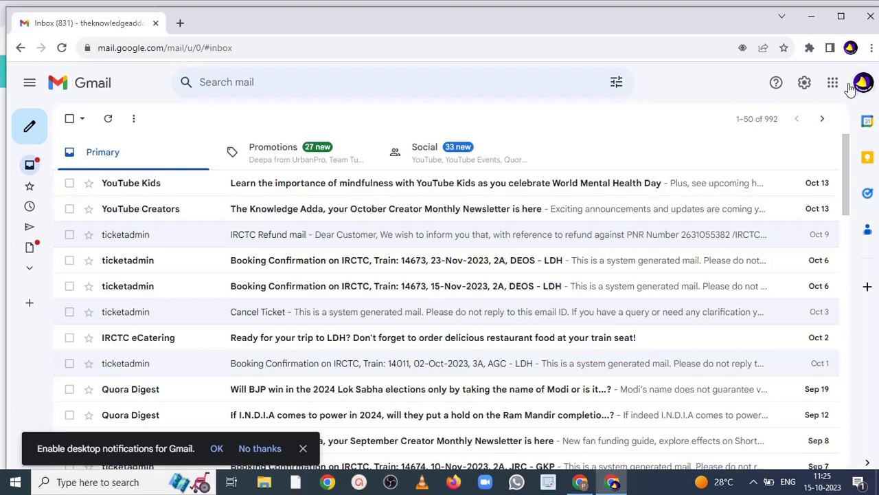
- Go from Quick settings to the full Settings page, General tab
left_click(805, 84)
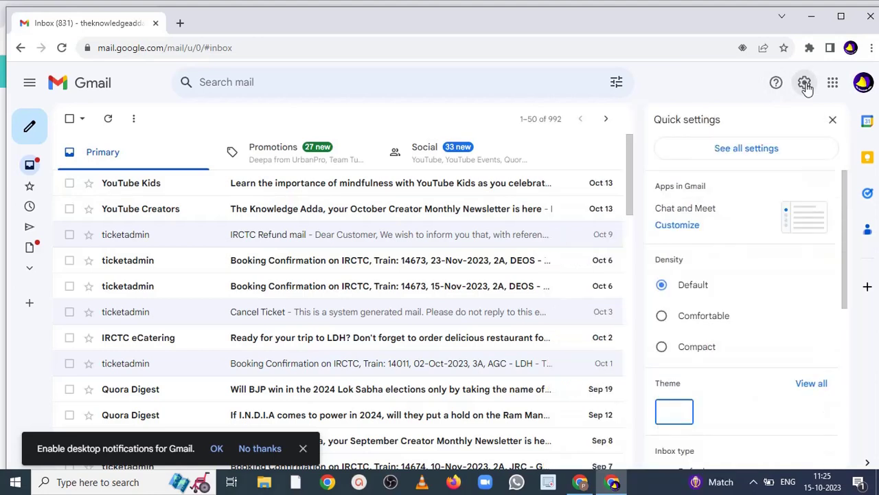
left_click(730, 156)
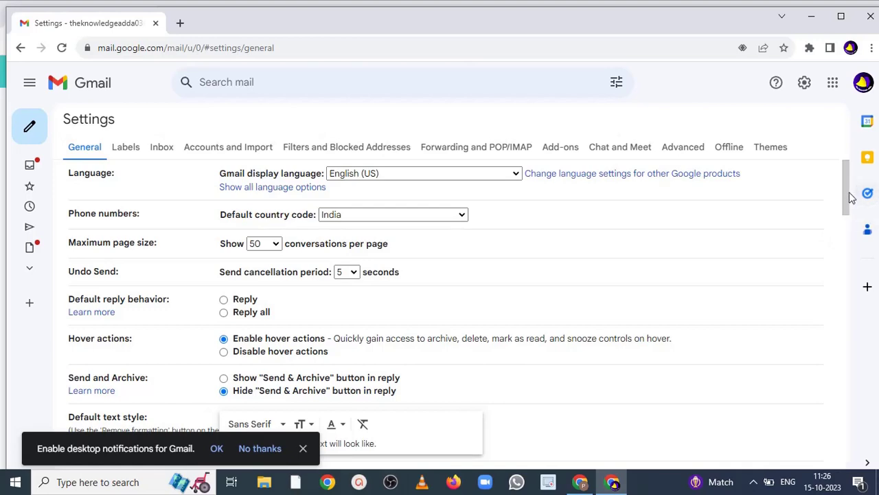
- Scroll the General settings down to the Vacation responder section
left_click_drag(847, 194, 874, 437)
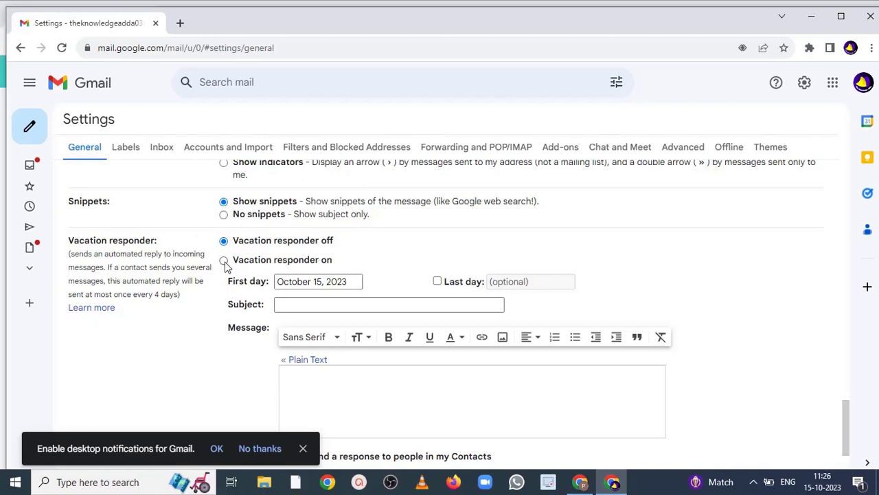
- Turn the vacation responder on with subject 'I am on Leave' and message 'You can contact me after 5 days.'
left_click(225, 261)
left_click(337, 309)
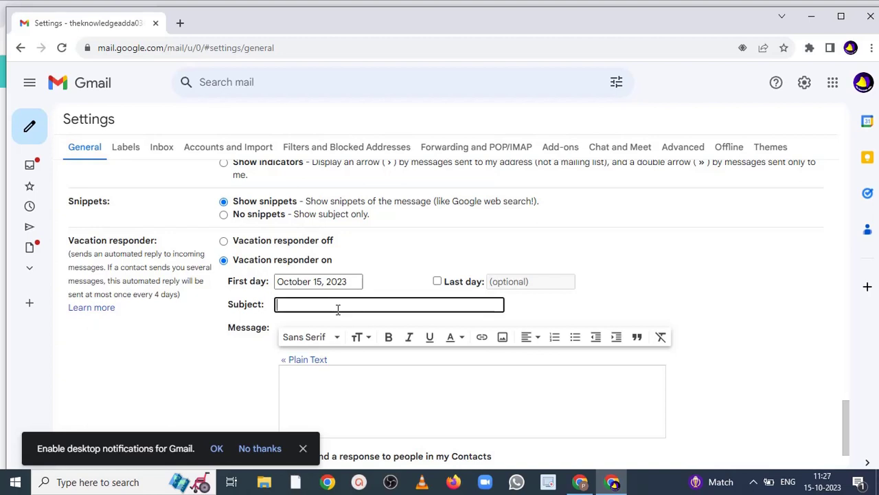
type("I am on Leave")
left_click(334, 381)
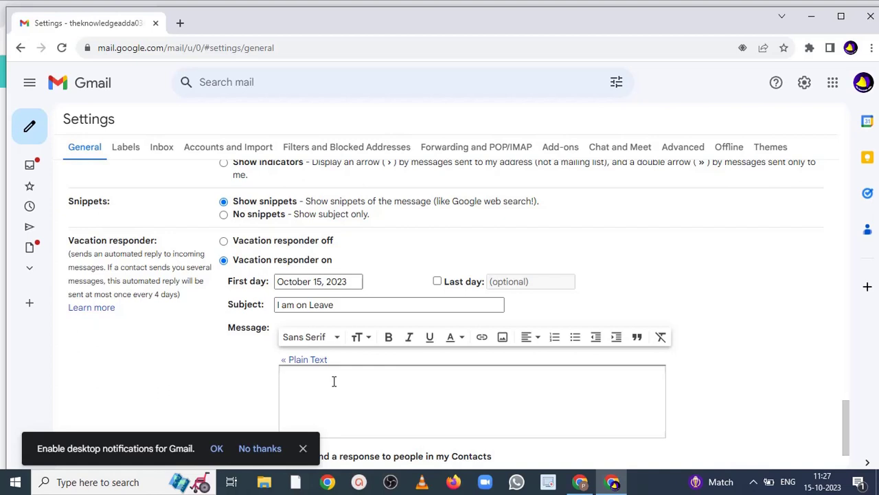
type("You can contact me after 5 days .")
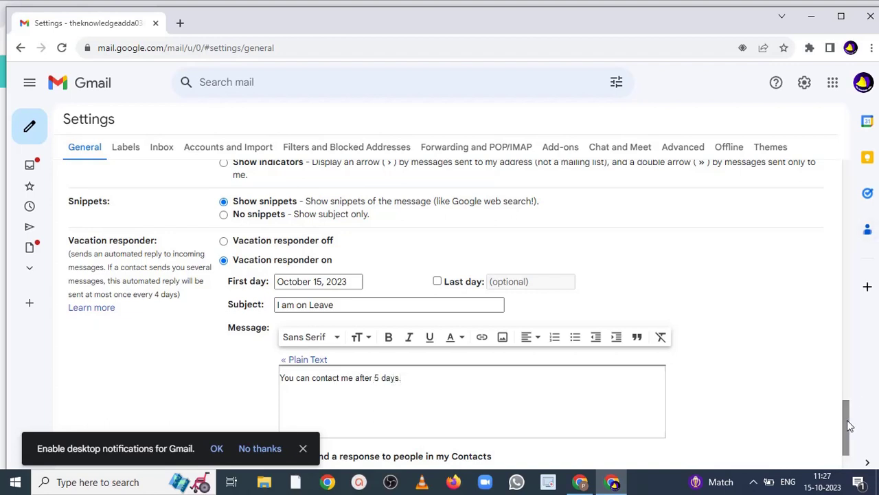
- Scroll to the bottom of the settings page and save the vacation responder changes
scroll(844, 412, "down", 3)
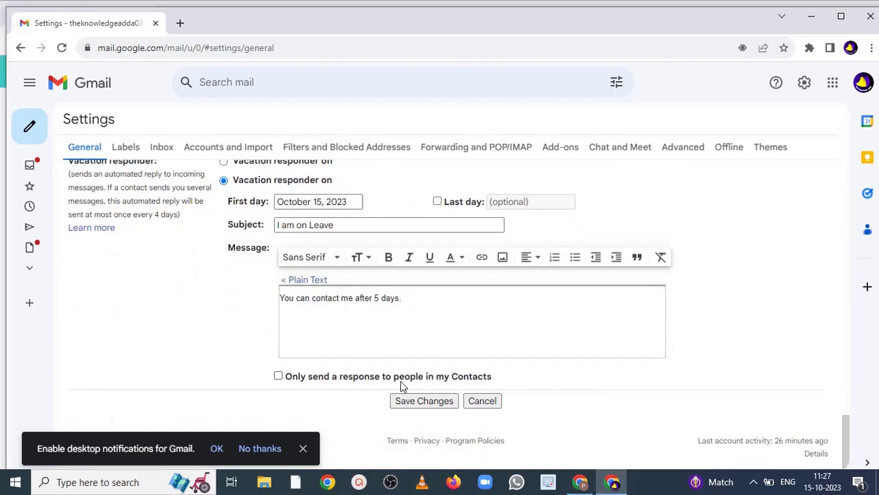
left_click(295, 376)
left_click(401, 406)
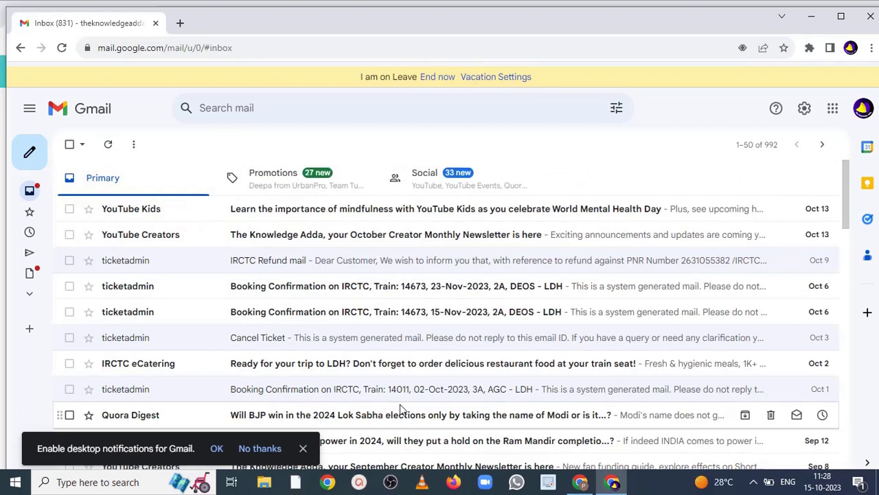
- In the other Chrome window, open the second account's 'Inbox (8)' tile in a new tab
left_click(582, 486)
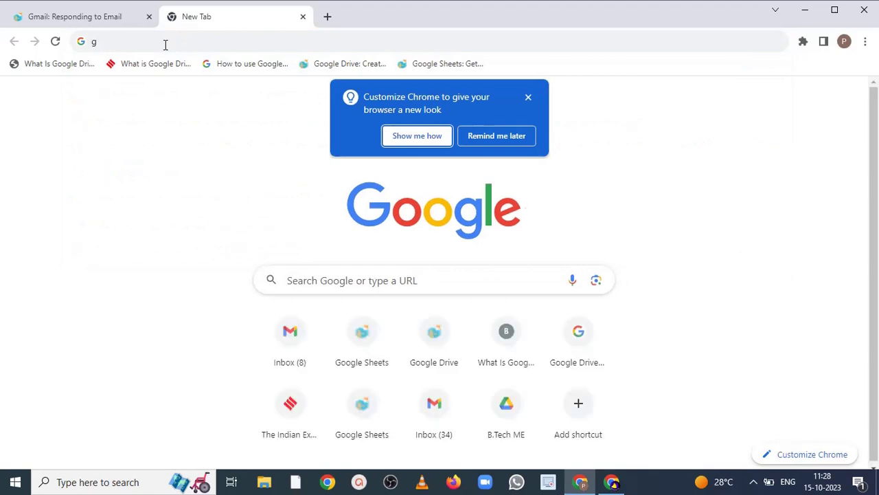
left_click(165, 44)
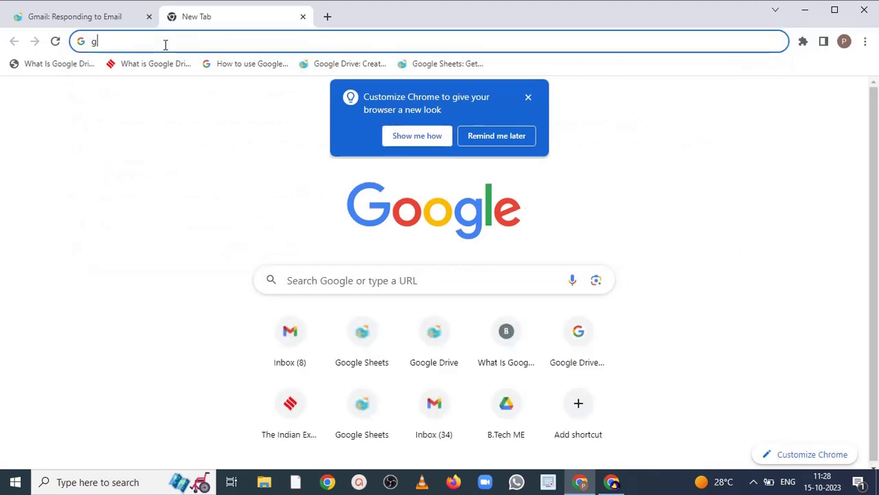
left_click(291, 353)
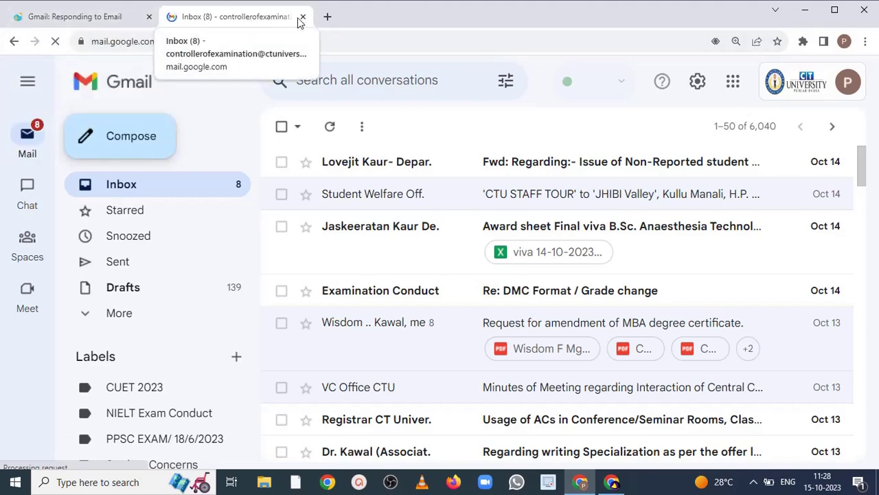
- Compare the vacation responder tutorial page with the second account's inbox
left_click(103, 21)
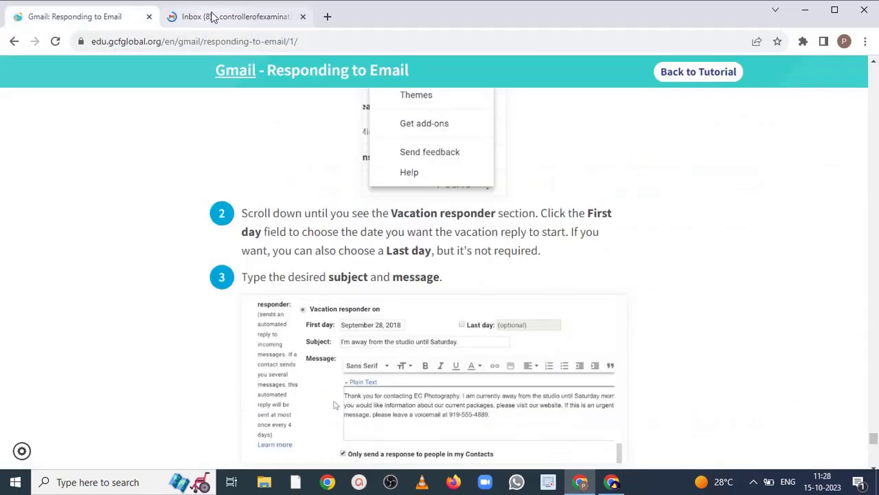
left_click(211, 17)
left_click(118, 18)
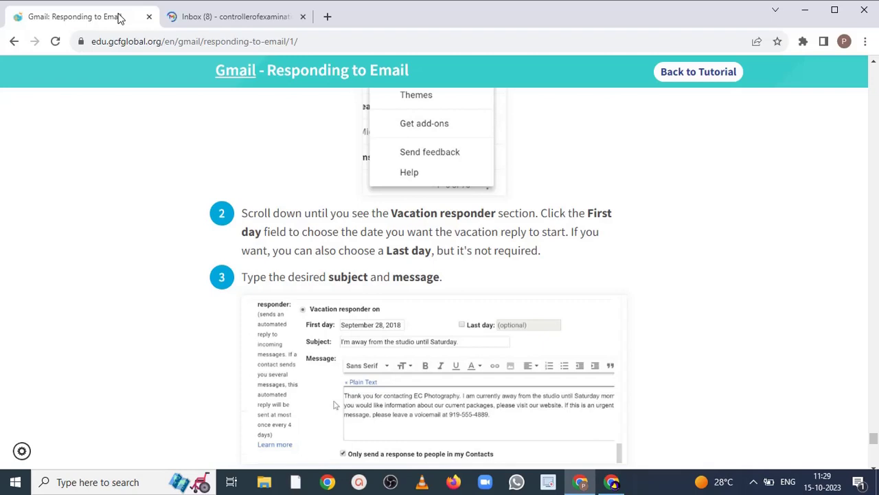
left_click(188, 20)
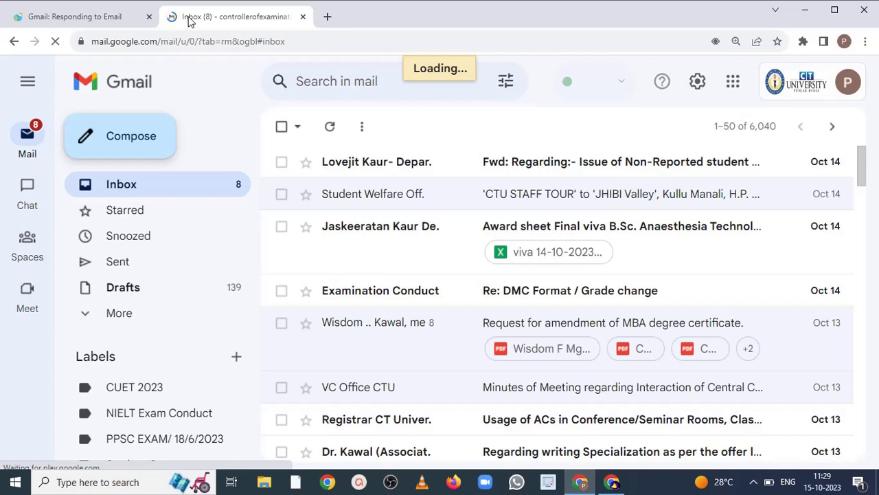
left_click(110, 18)
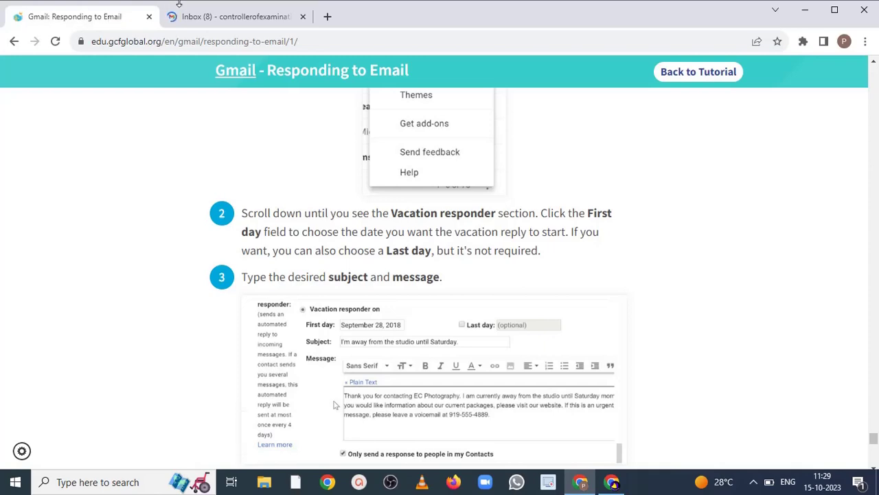
left_click(198, 18)
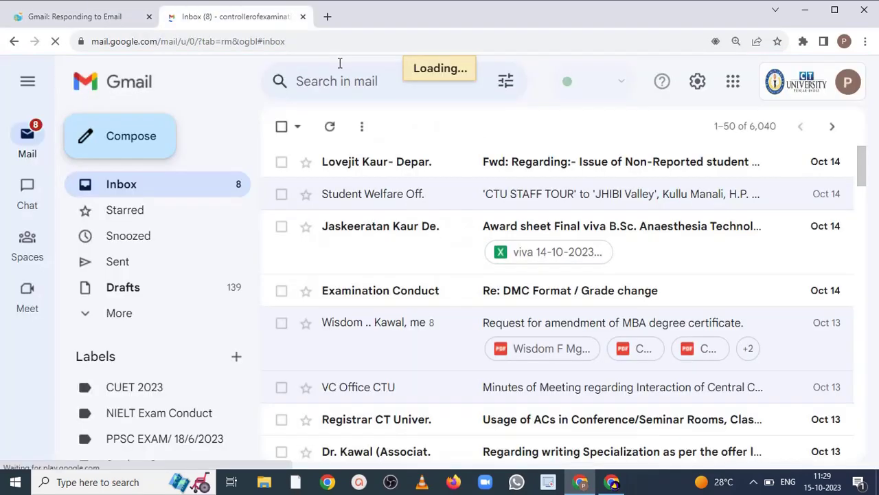
- Start a blank new message in the second account's inbox
left_click(309, 41)
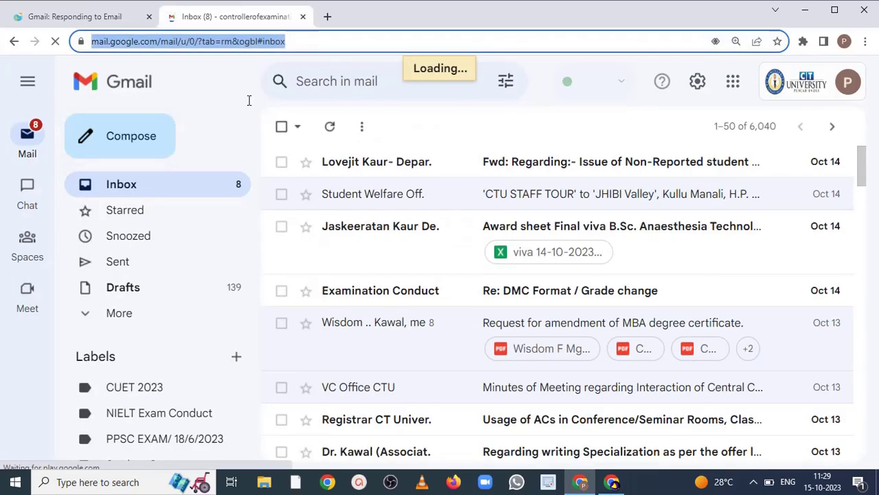
left_click(118, 135)
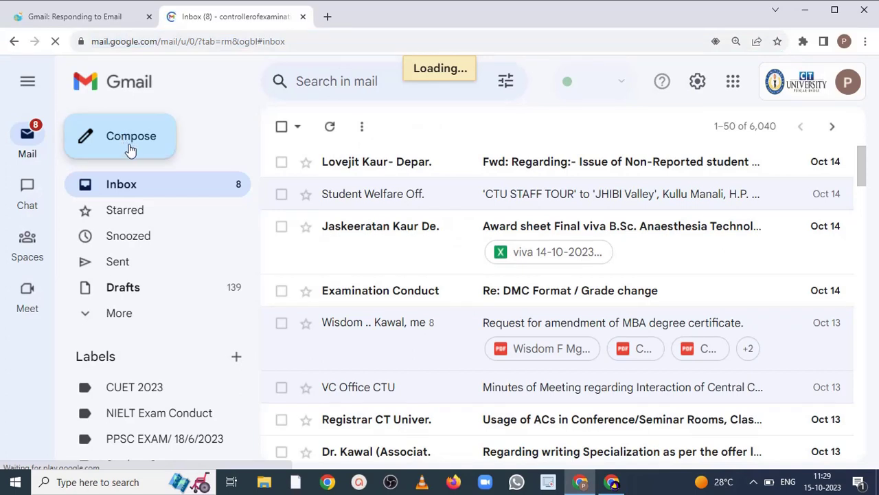
left_click(73, 19)
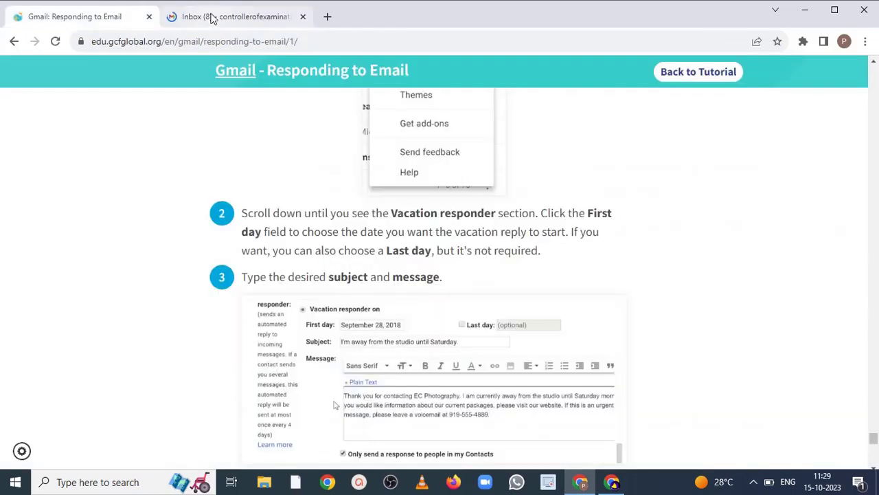
left_click(211, 17)
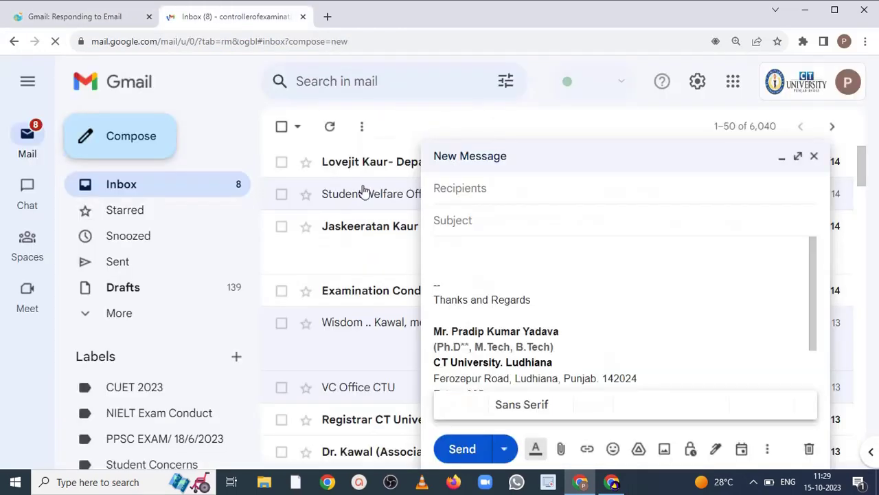
- Send an email with subject 'Hi' and body 'Hi' to the first account's address
left_click(508, 197)
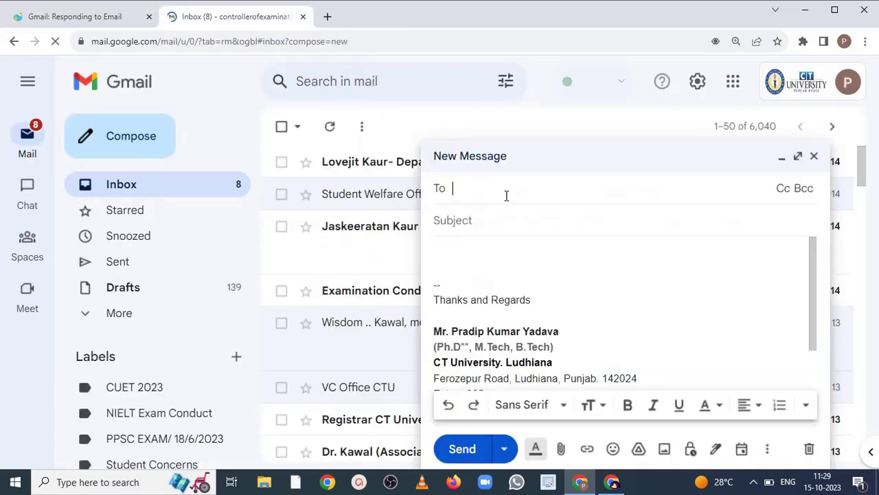
type("thekn")
key("BackSpace")
key("BackSpace")
key("BackSpace")
key("BackSpace")
key("BackSpace")
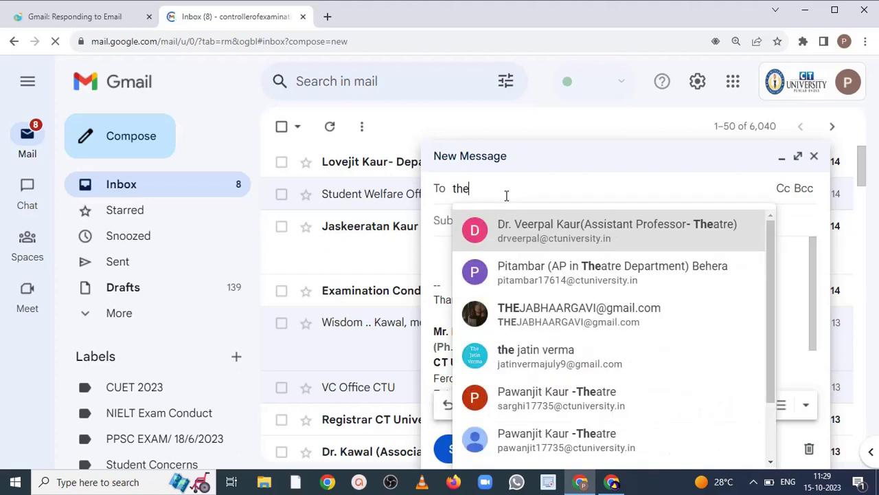
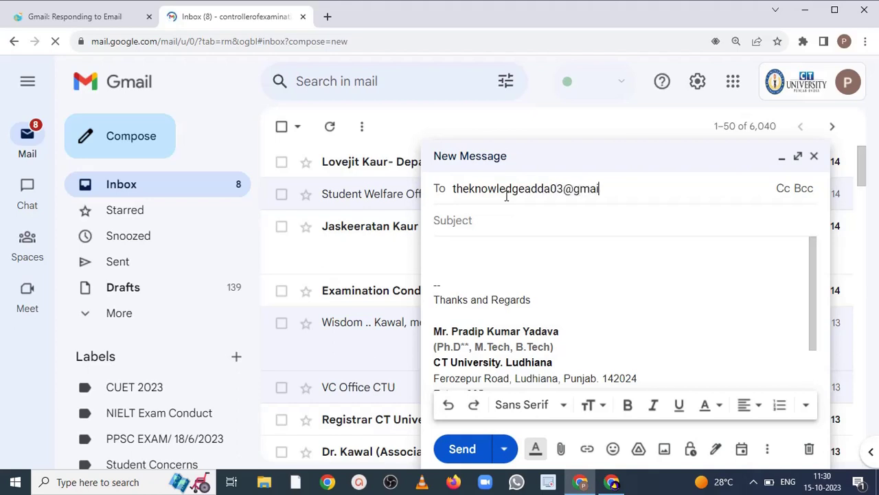
left_click(525, 229)
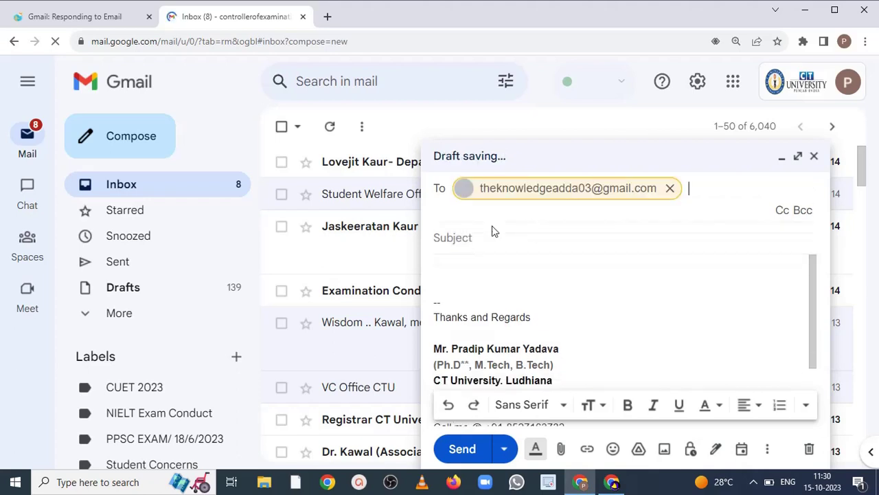
left_click(469, 242)
type("Hi")
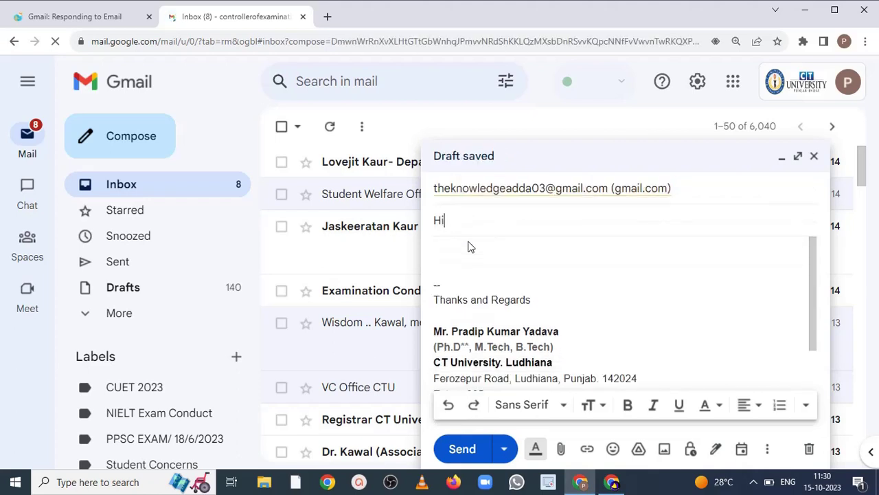
left_click(461, 267)
type("Hi")
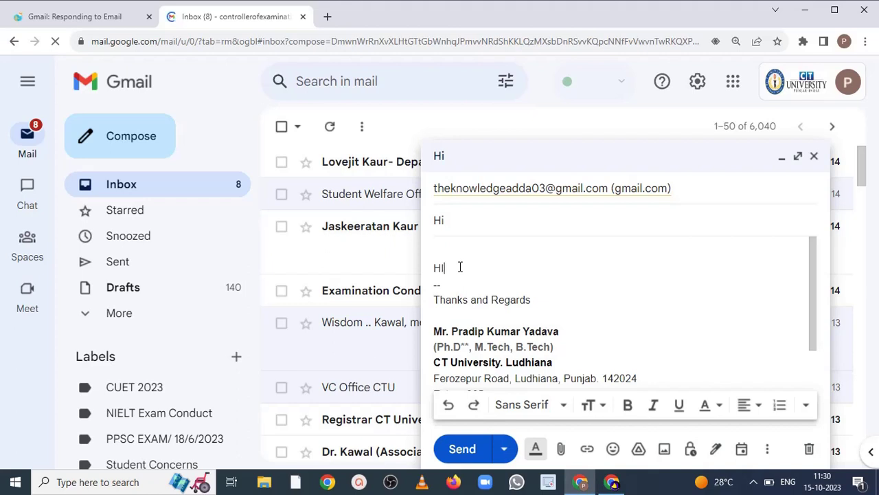
left_click(462, 448)
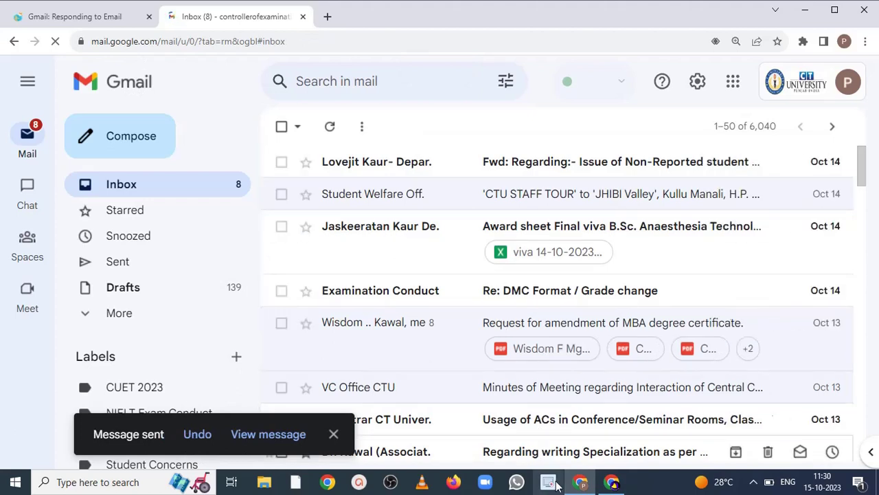
- Minimize the second account's window and end the vacation responder from the first account's banner
left_click(610, 483)
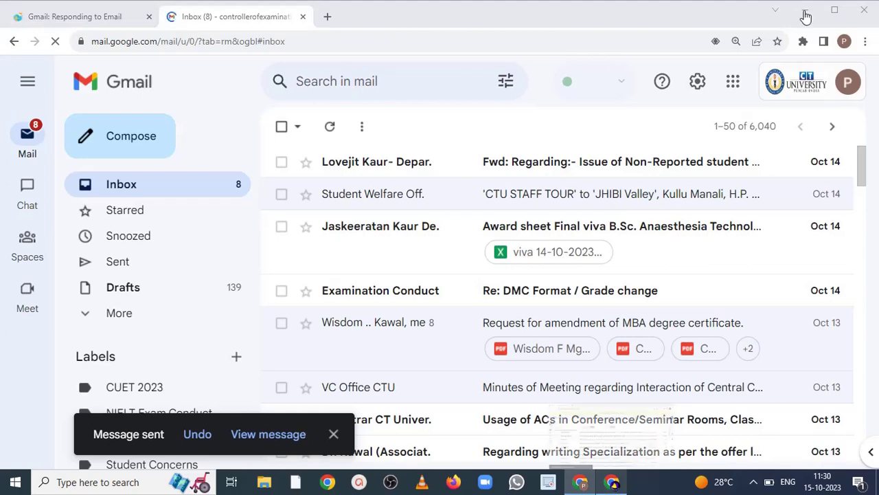
left_click(806, 16)
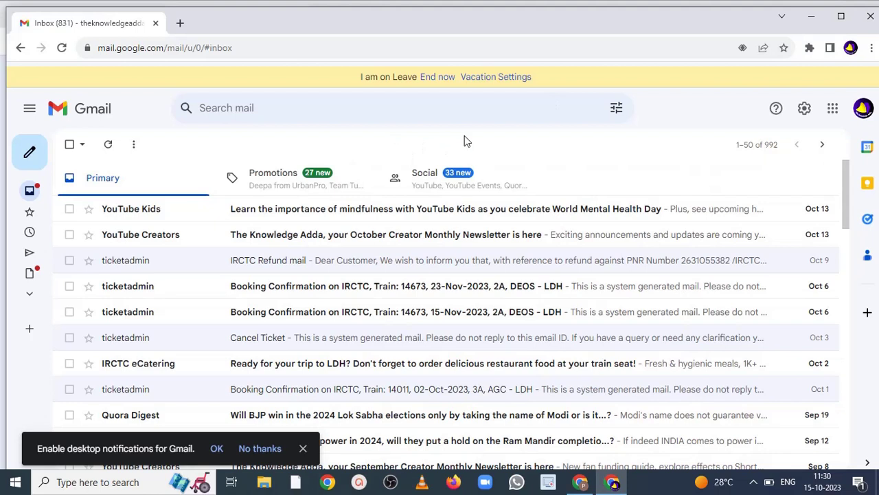
left_click(438, 77)
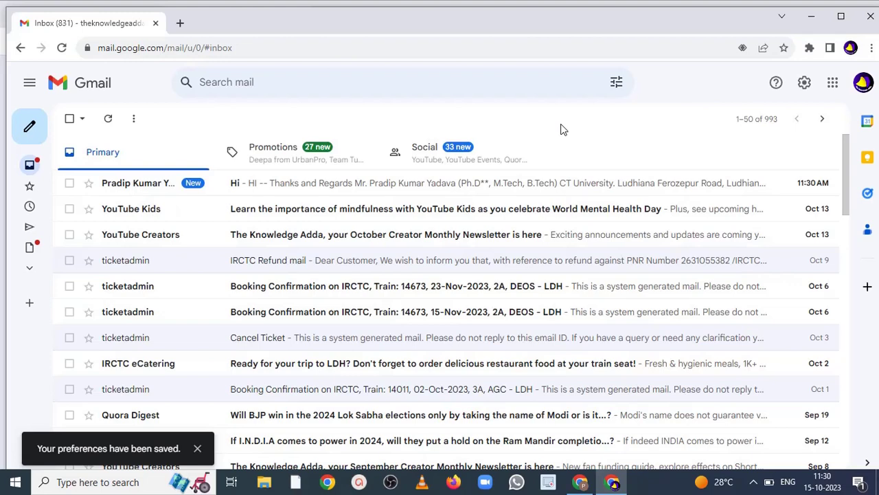
right_click(430, 121)
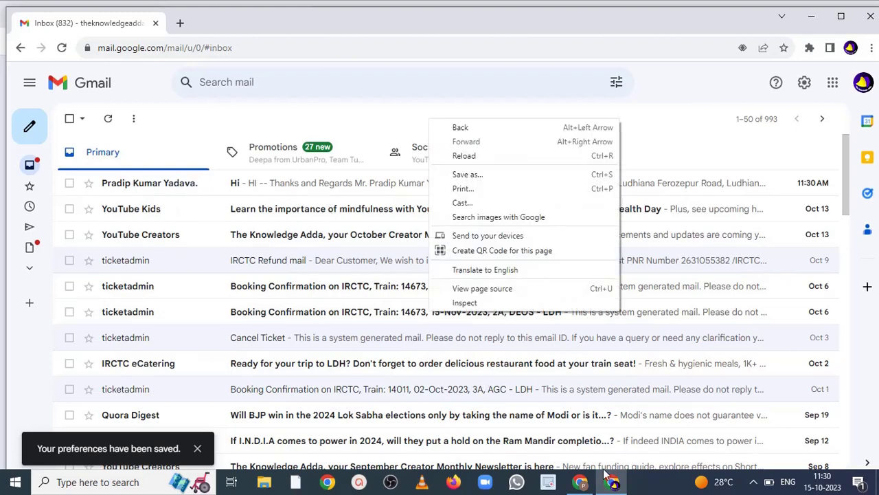
left_click(581, 484)
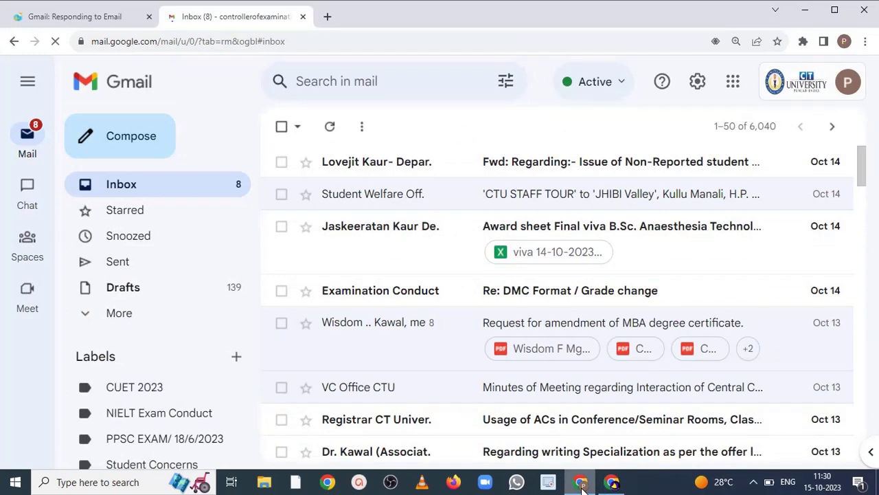
right_click(426, 122)
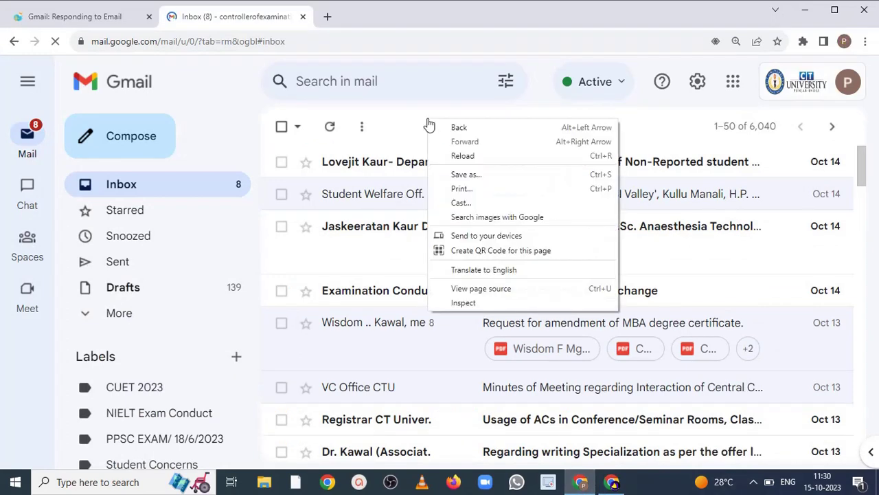
left_click(458, 157)
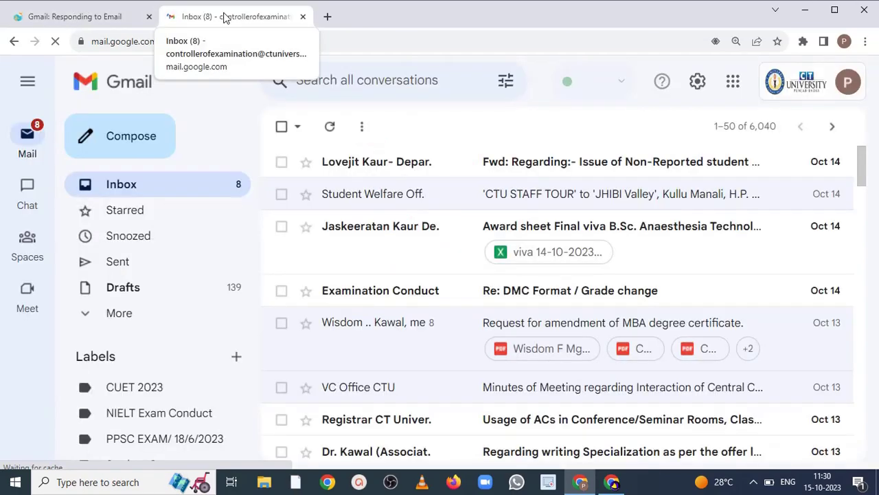
left_click(80, 18)
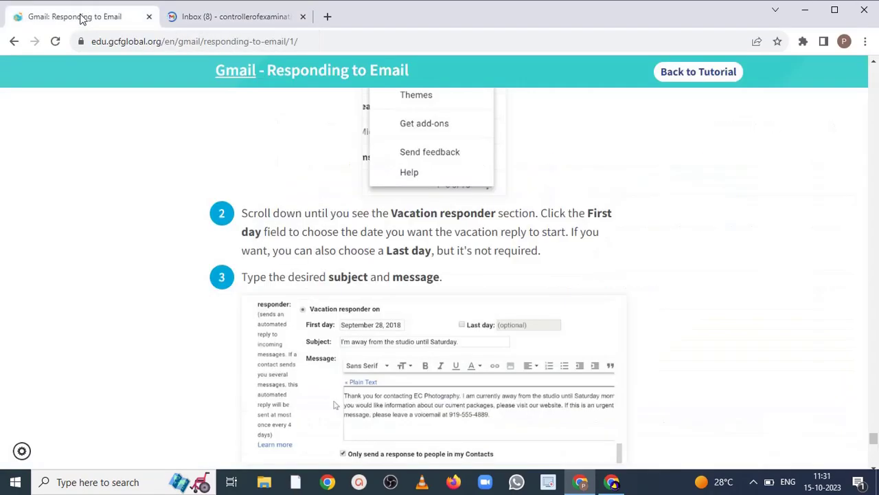
left_click(219, 16)
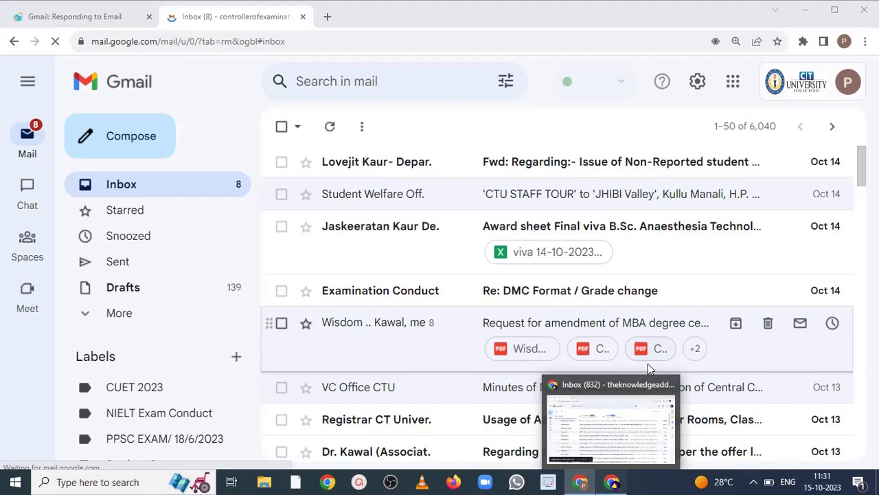
key("alt+Tab")
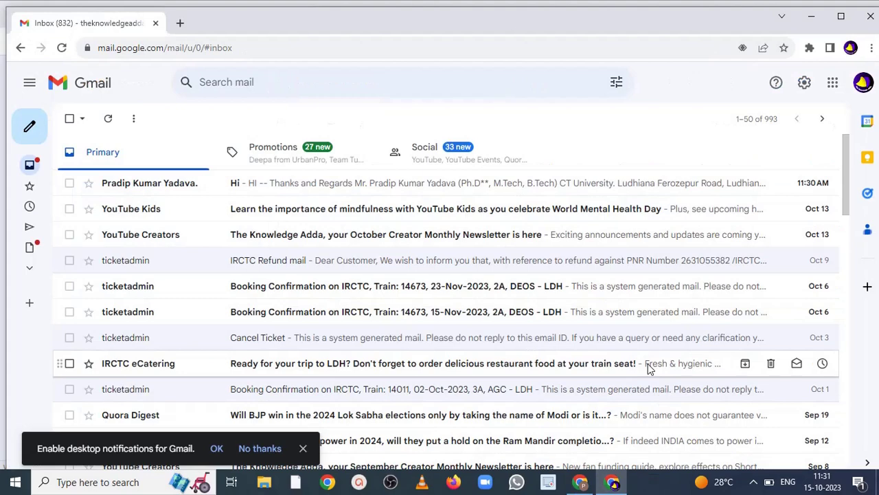
- Open the full Gmail settings and scroll to the Vacation responder section
left_click(802, 83)
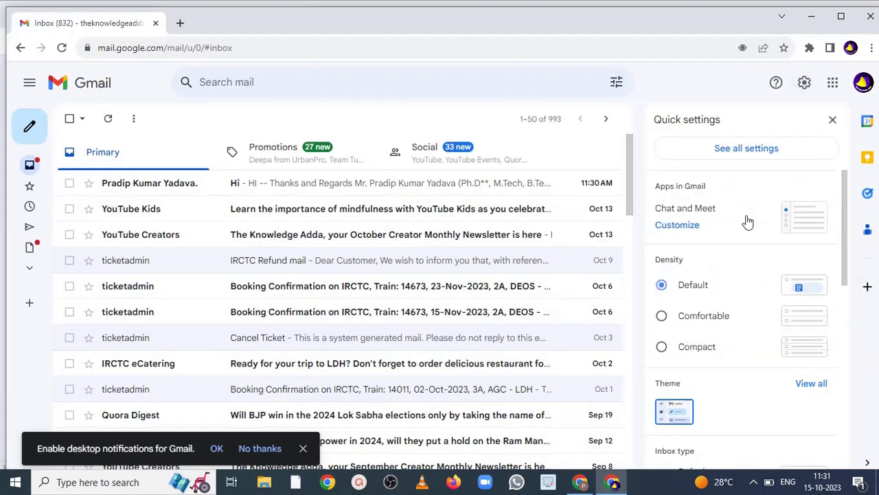
left_click(720, 152)
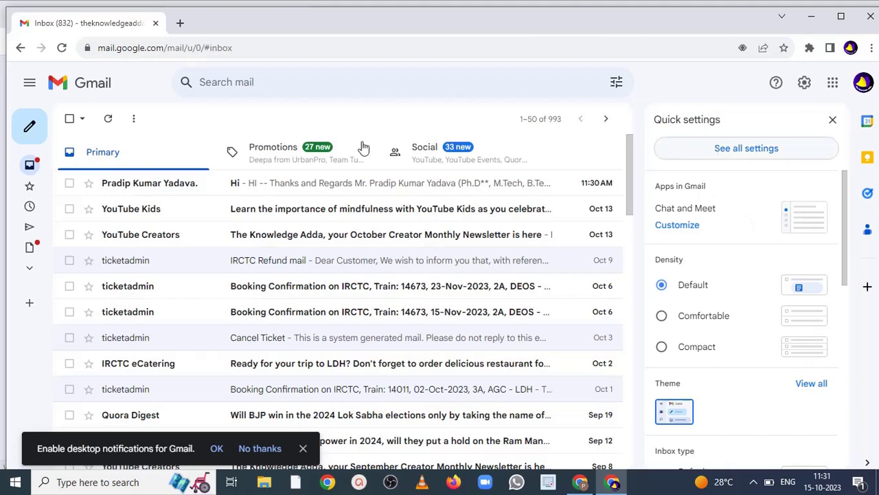
left_click(579, 485)
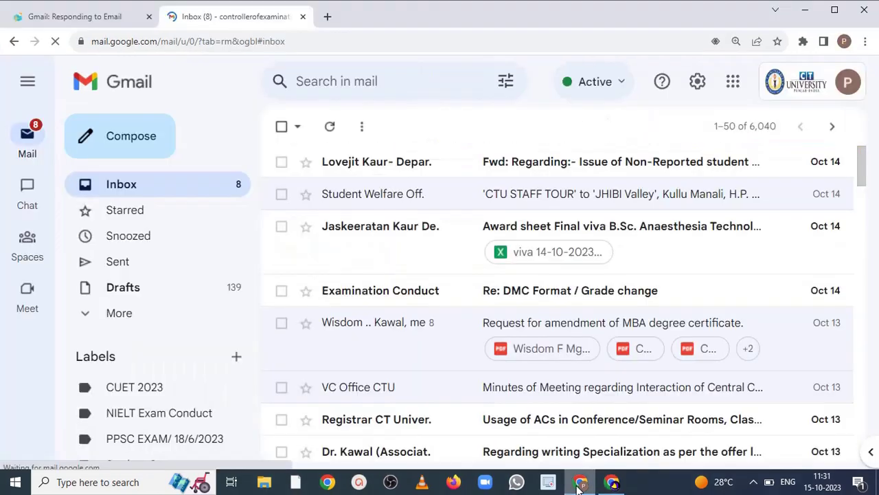
left_click(579, 485)
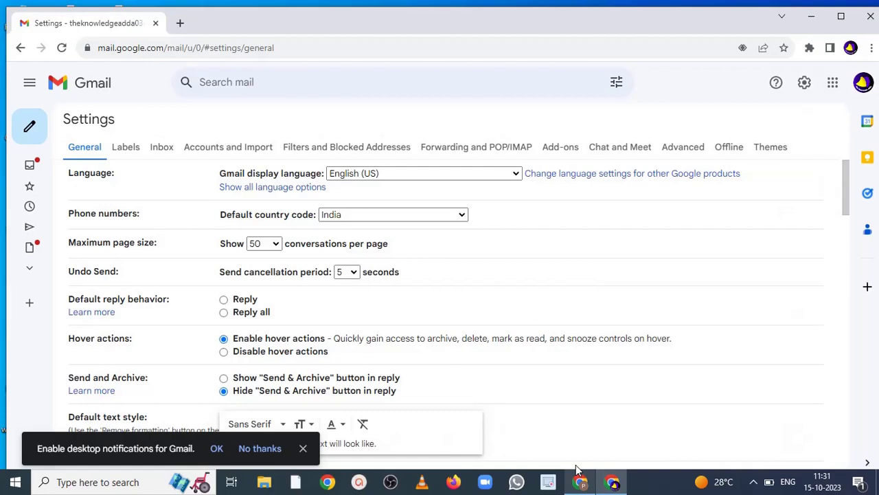
mouse_move(847, 187)
left_mouse_down()
mouse_move(840, 294)
mouse_move(862, 429)
left_mouse_up()
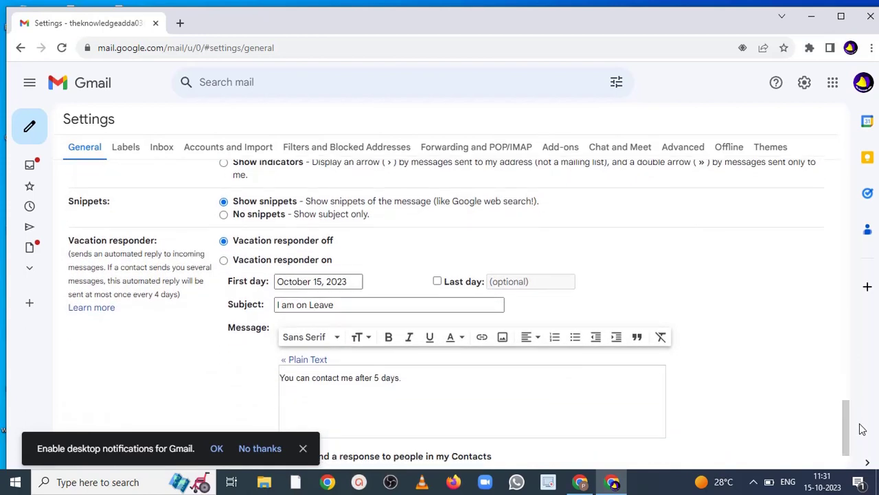
- Switch the vacation responder on and save the changes
left_click(224, 263)
scroll(848, 384, "down", 2)
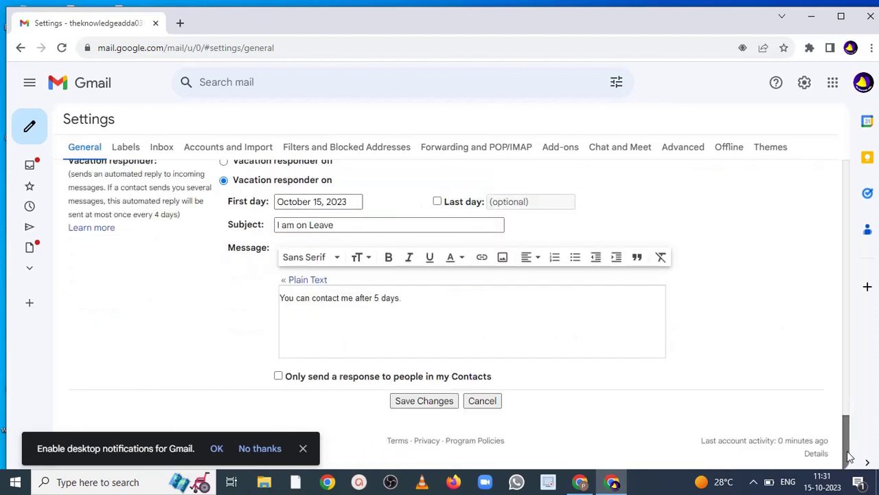
left_click(443, 404)
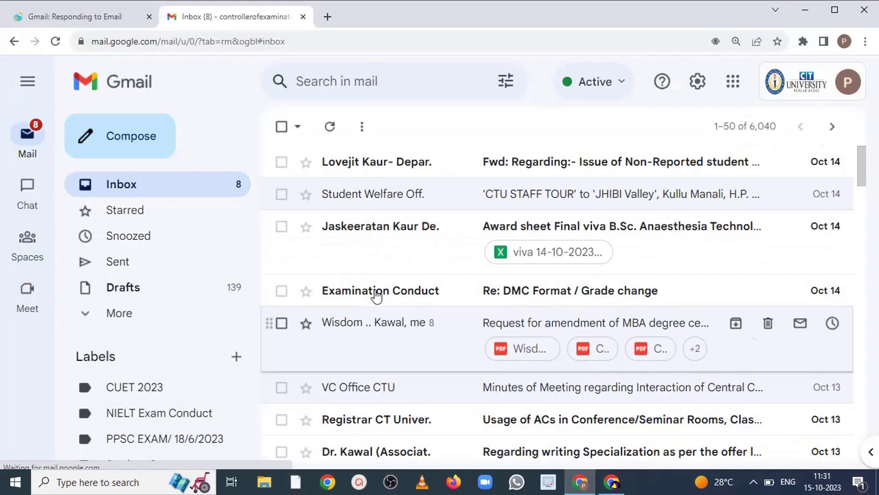
- Compose and send a 'Hi' email with body 'Hi' to the first account, chosen from suggestions
left_click(155, 142)
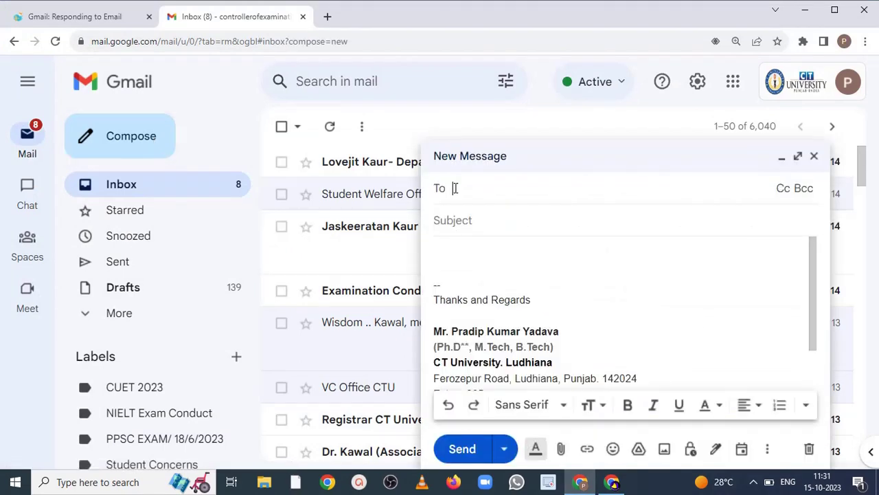
type("the")
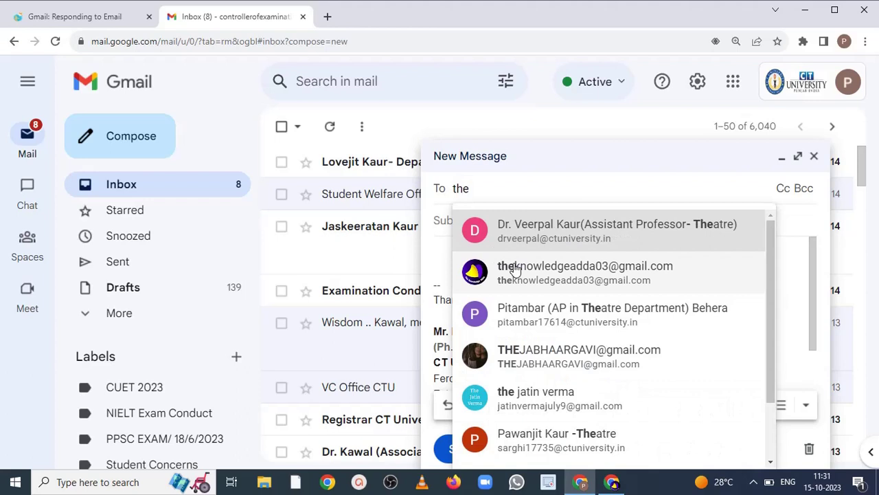
left_click(519, 273)
left_click(475, 239)
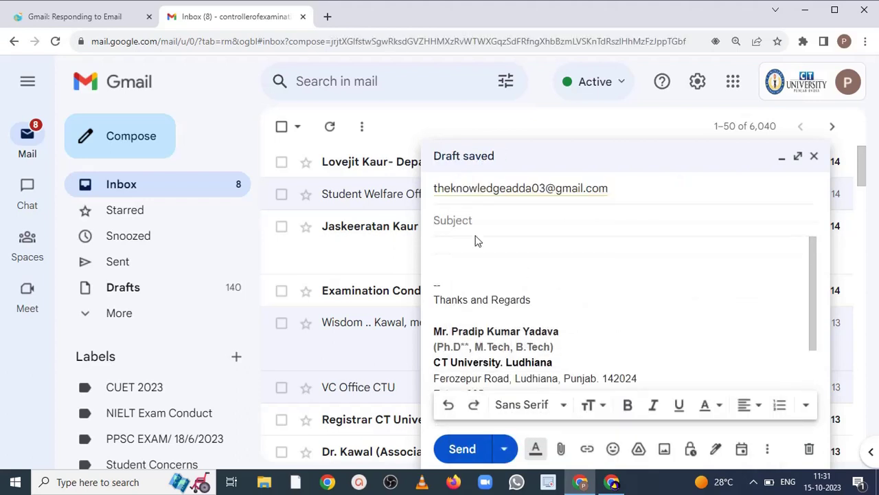
type("Hi")
left_click(463, 261)
type("Hi")
left_click(474, 453)
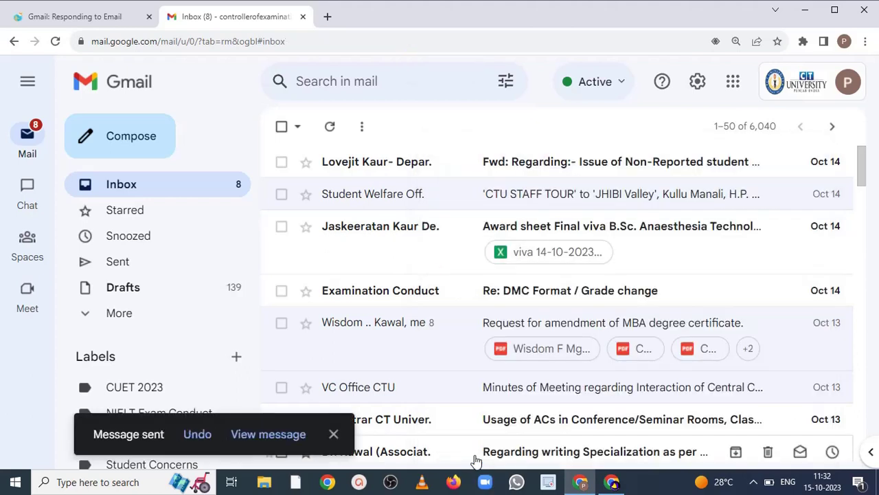
- Reload the first account's inbox until the Hi test email arrives, then return to the second account
left_click(610, 483)
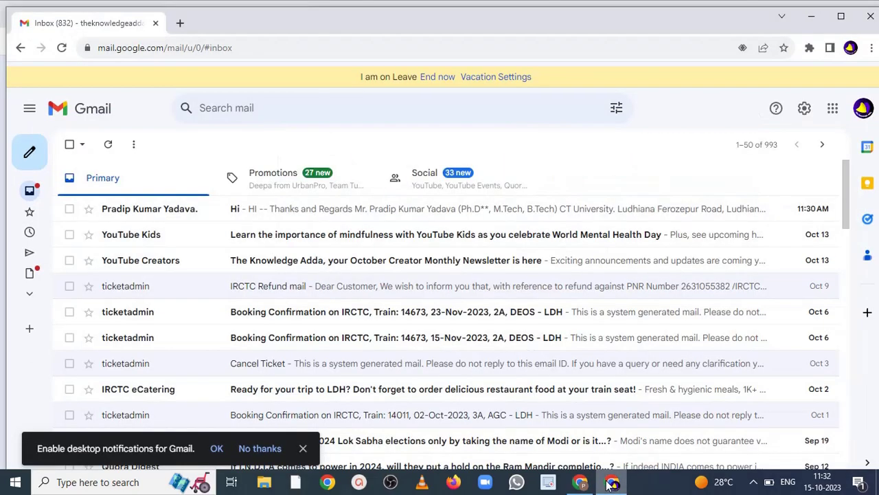
right_click(530, 144)
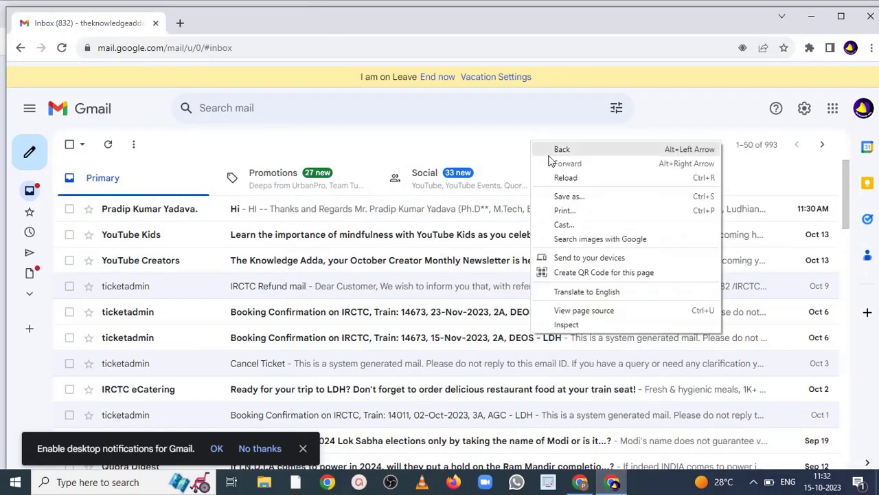
left_click(564, 176)
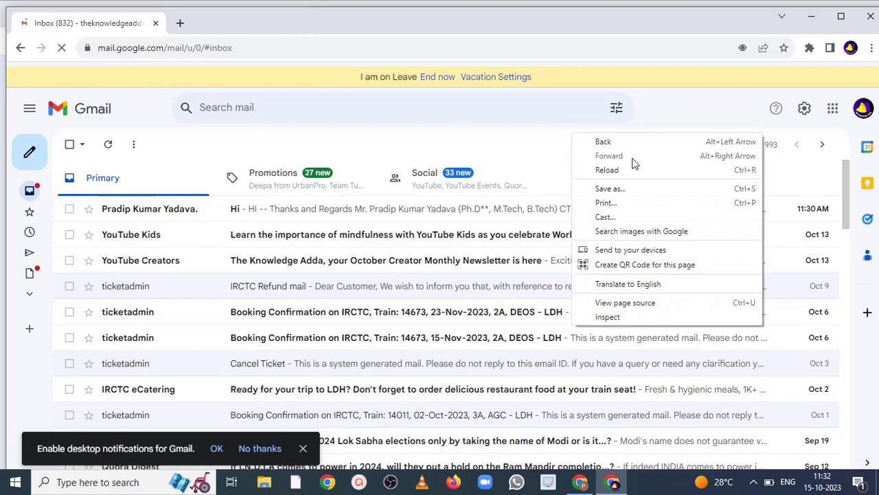
left_click(632, 169)
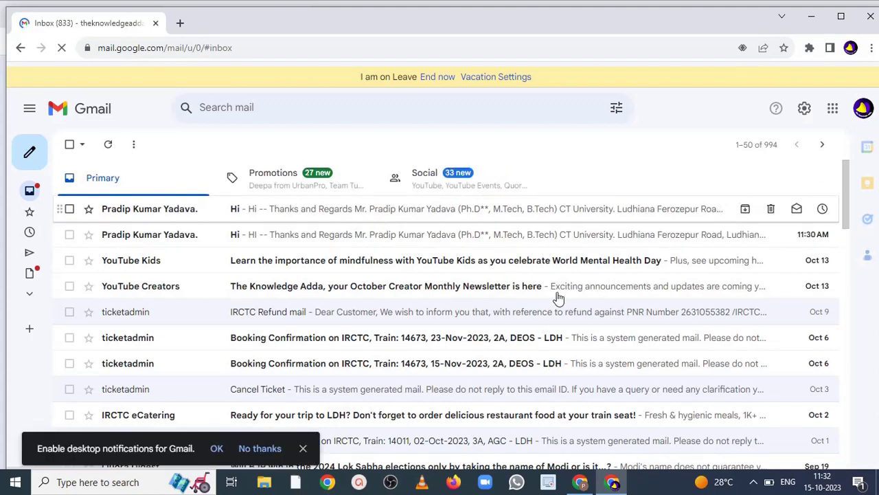
left_click(581, 482)
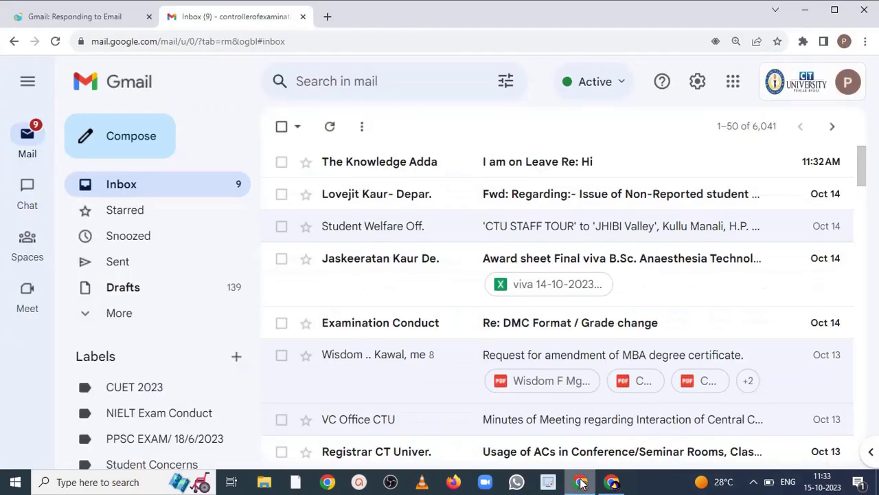
- Read the 'I am on Leave Re: Hi' auto-reply, then go back to the first account's inbox
left_click(449, 168)
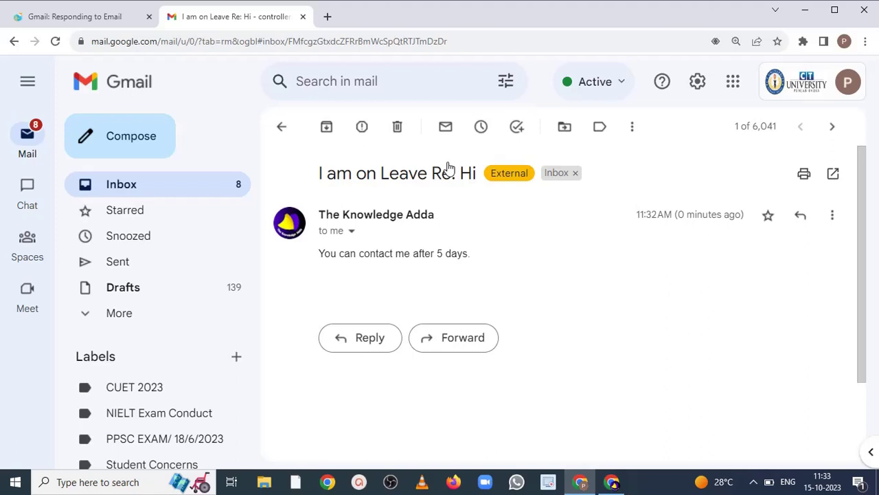
left_click(603, 482)
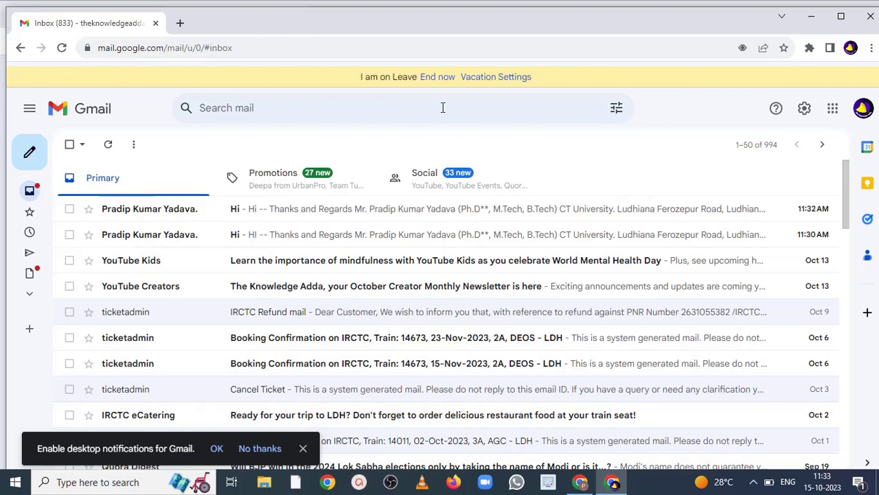
- From the second account, email the first account a test with subject 'hi' and body 'hhhi'
left_click(580, 482)
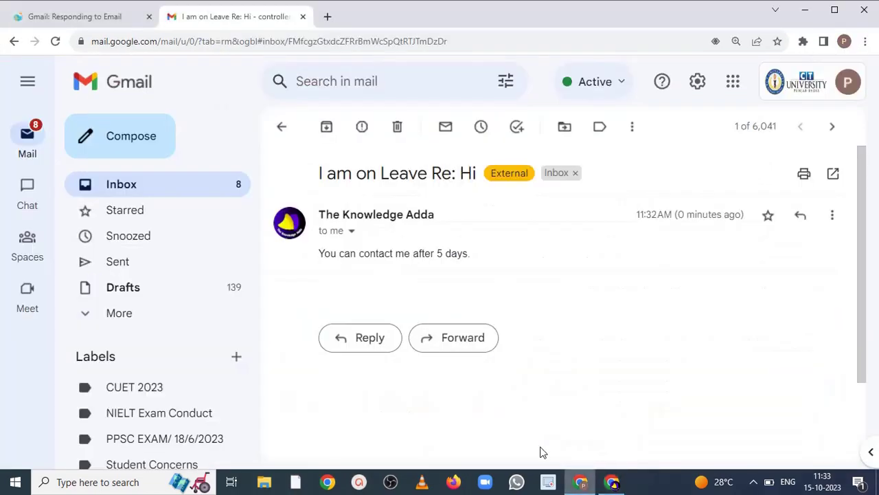
left_click(158, 138)
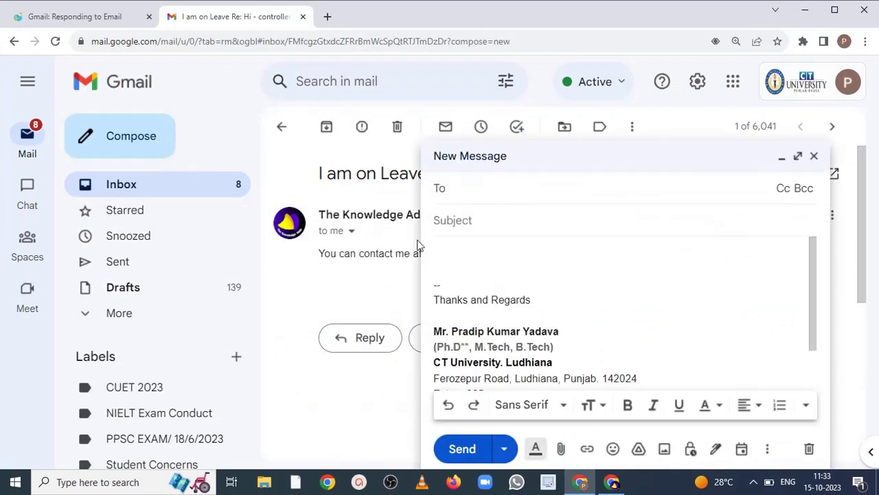
type("th")
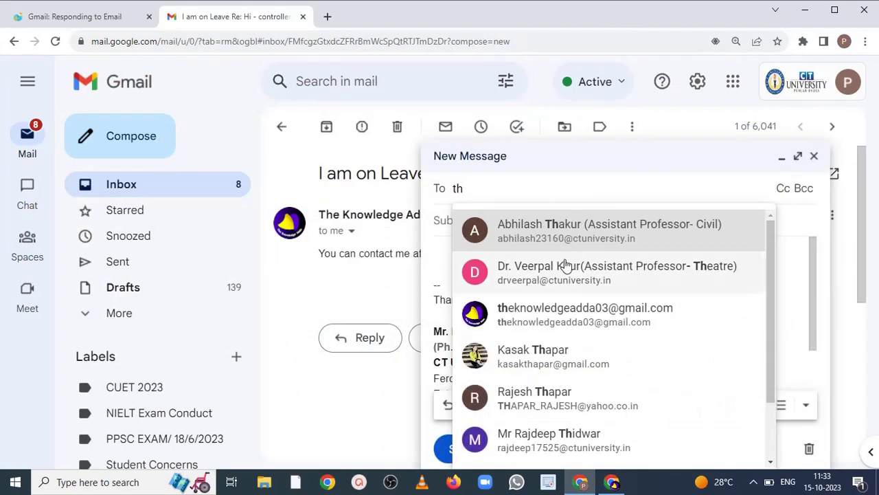
left_click(539, 313)
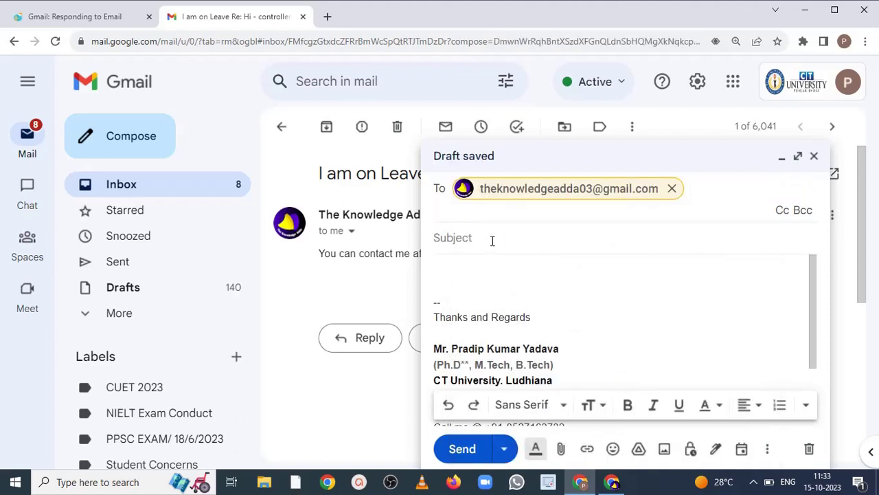
left_click(492, 239)
type("hi")
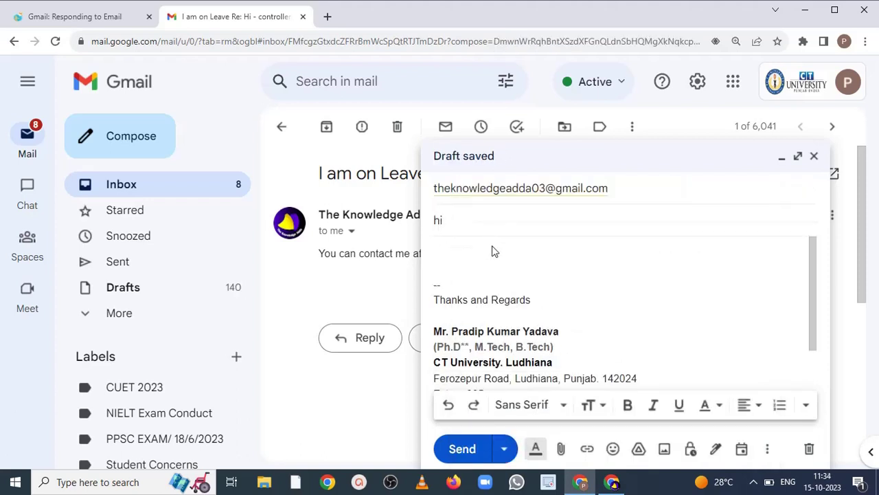
left_click(486, 262)
type("hhhi")
left_click(459, 452)
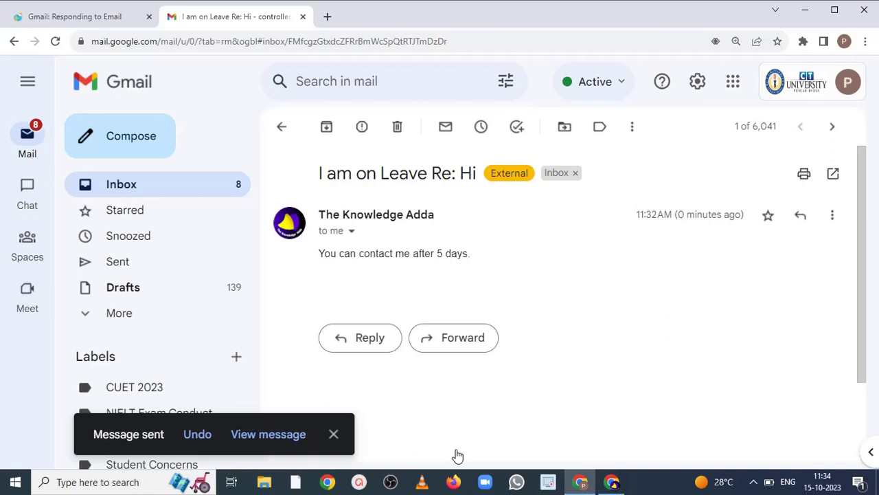
- Reload the first account's inbox to check for the new test message
left_click(623, 483)
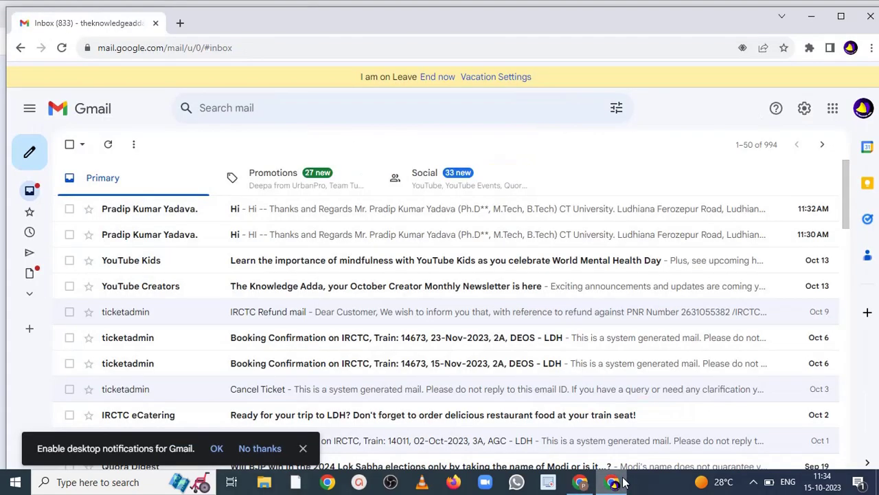
right_click(592, 145)
left_click(609, 182)
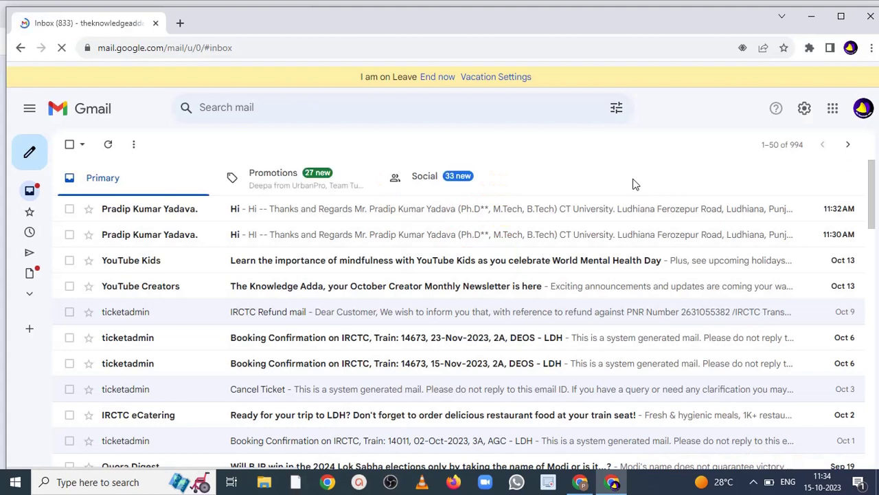
- Reload the on-leave inbox so the new 'hi' test email shows at the top
right_click(579, 156)
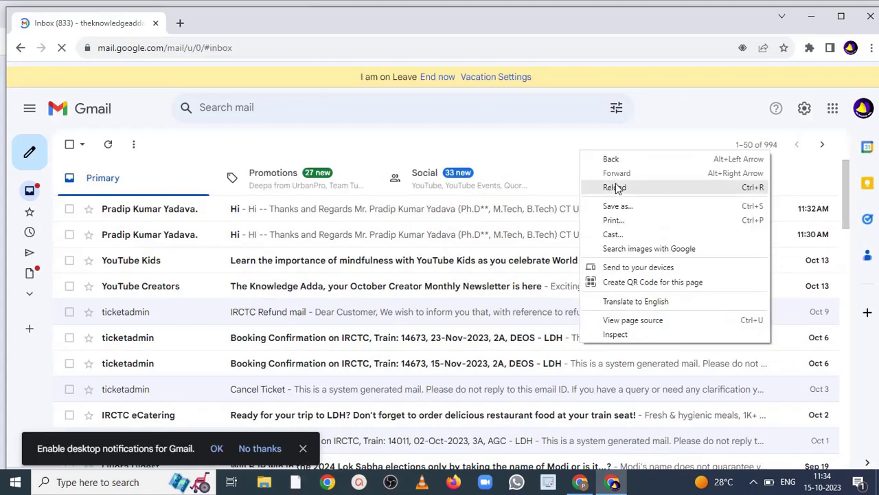
left_click(615, 187)
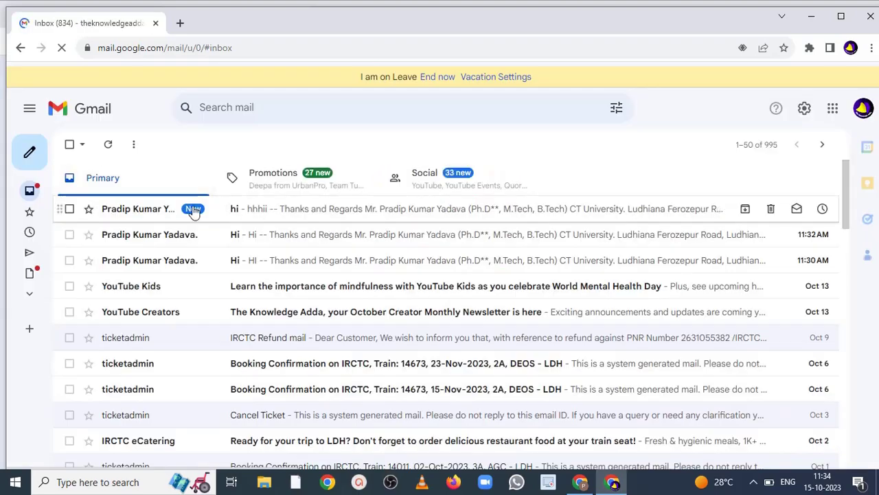
- Return the second account to its Inbox and reload it, then bring the on-leave account forward
left_click(583, 483)
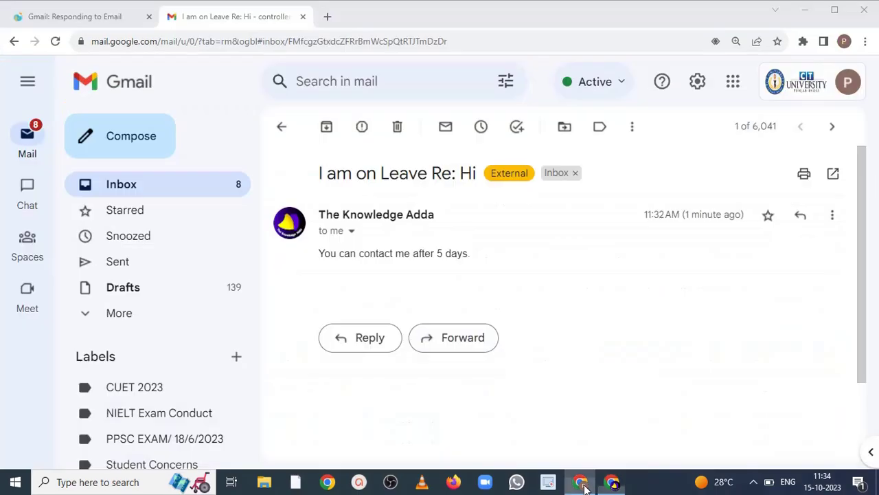
left_click(173, 190)
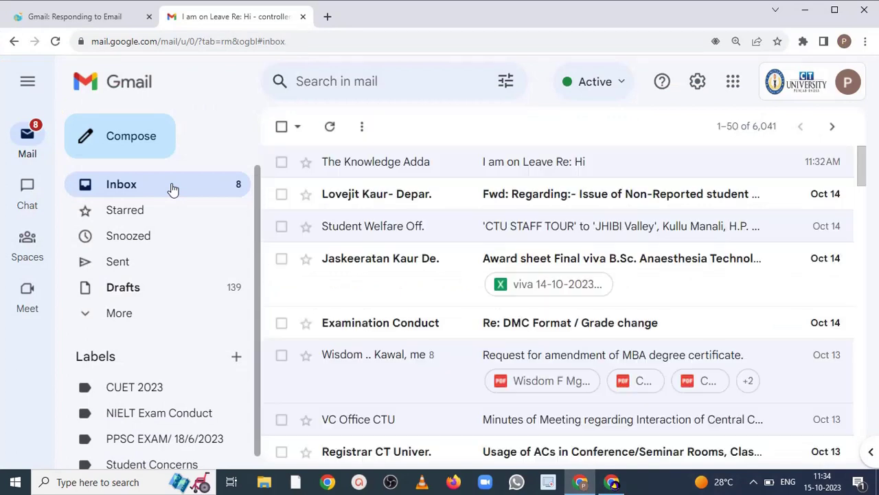
right_click(485, 128)
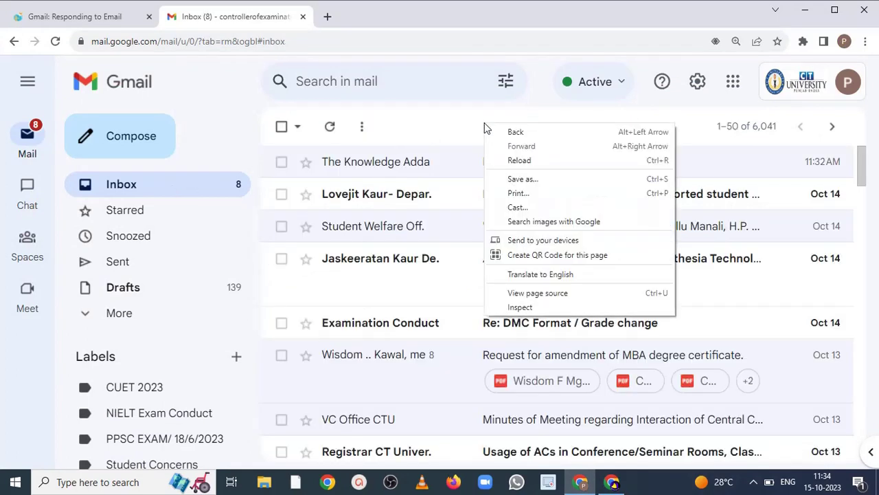
left_click(517, 162)
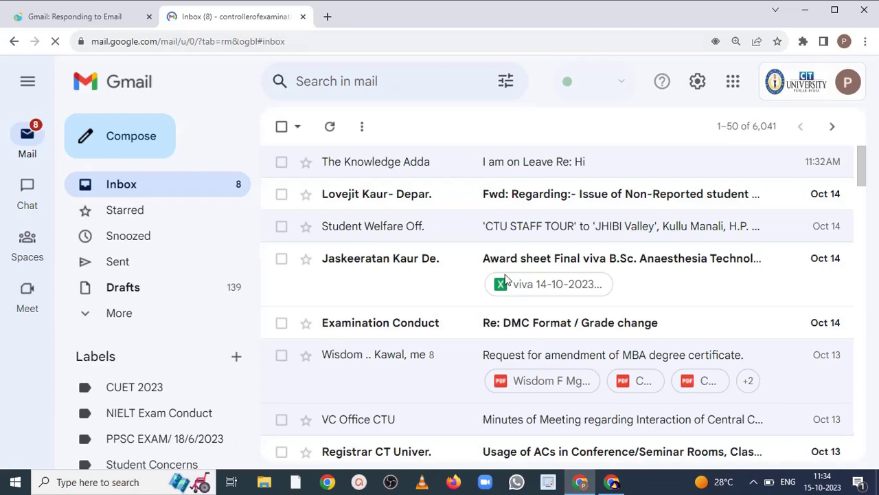
left_click(612, 482)
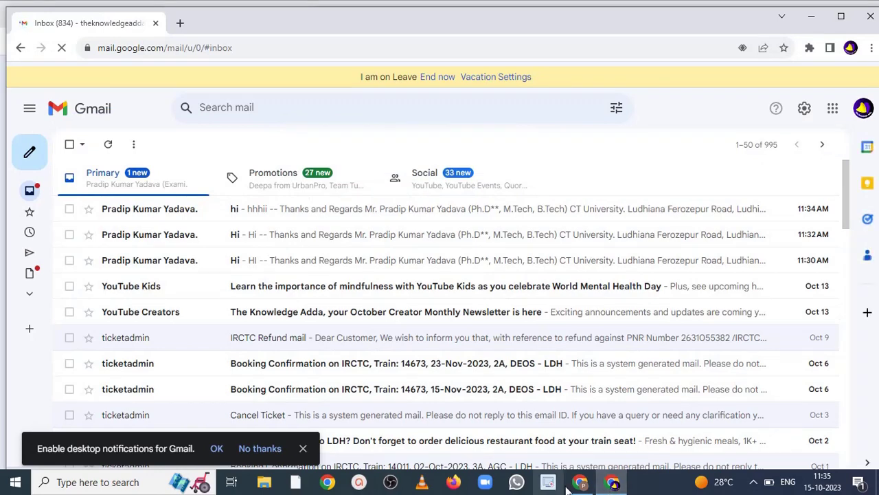
- Reload the second account's inbox twice, checking for a new leave reply
left_click(577, 485)
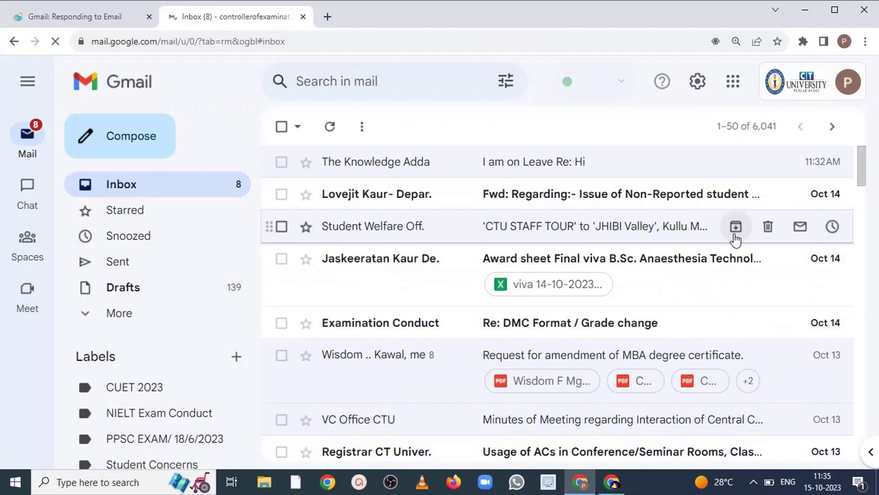
right_click(615, 134)
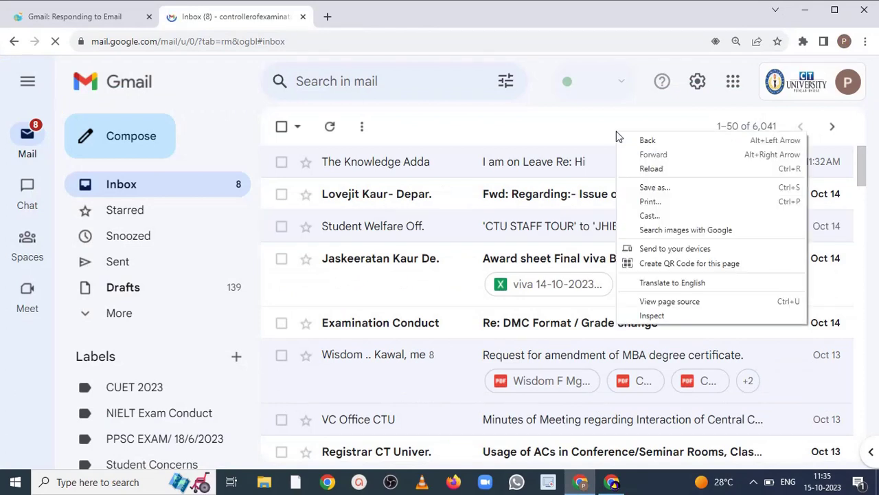
left_click(653, 169)
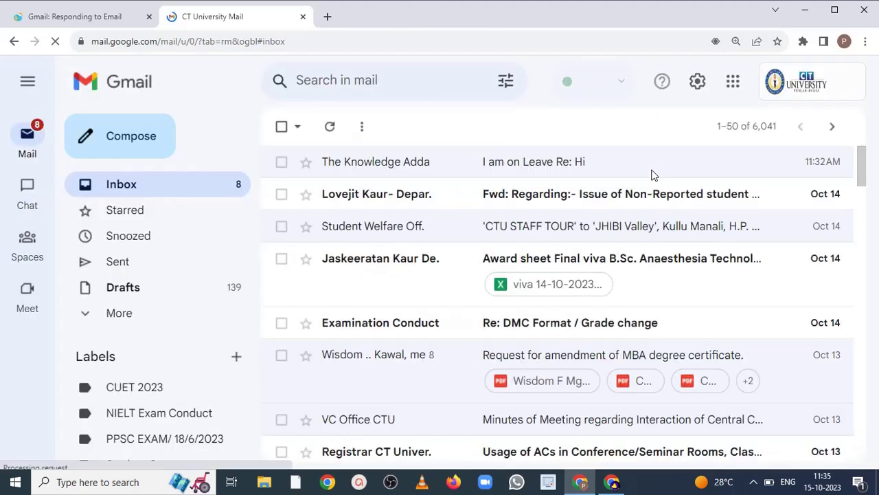
right_click(475, 114)
left_click(526, 152)
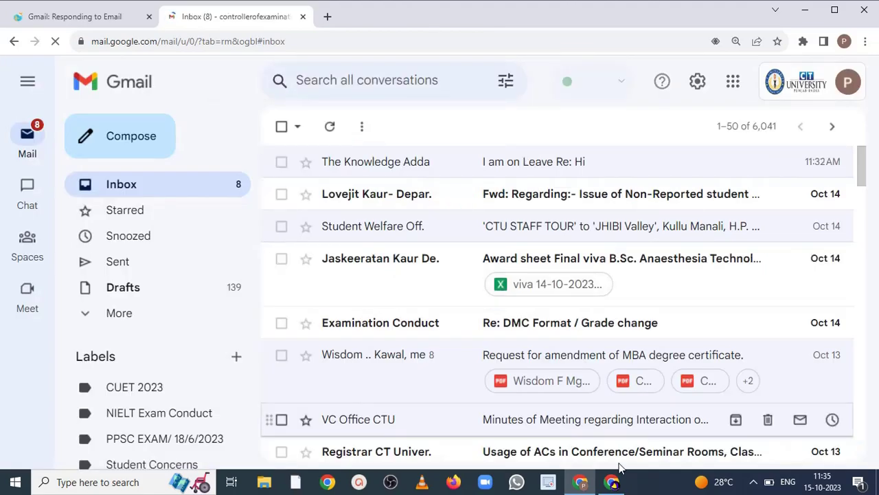
- Reload the on-leave account's inbox, then refresh and reload the second account's inbox again
left_click(614, 484)
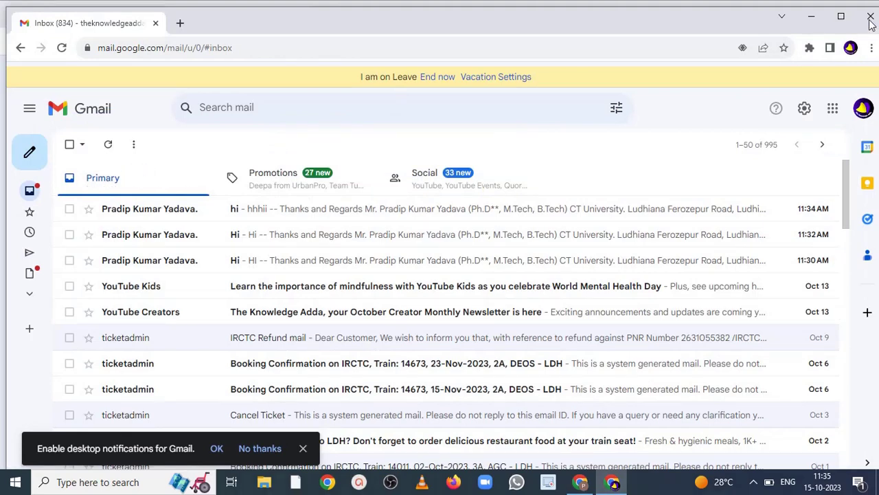
right_click(603, 126)
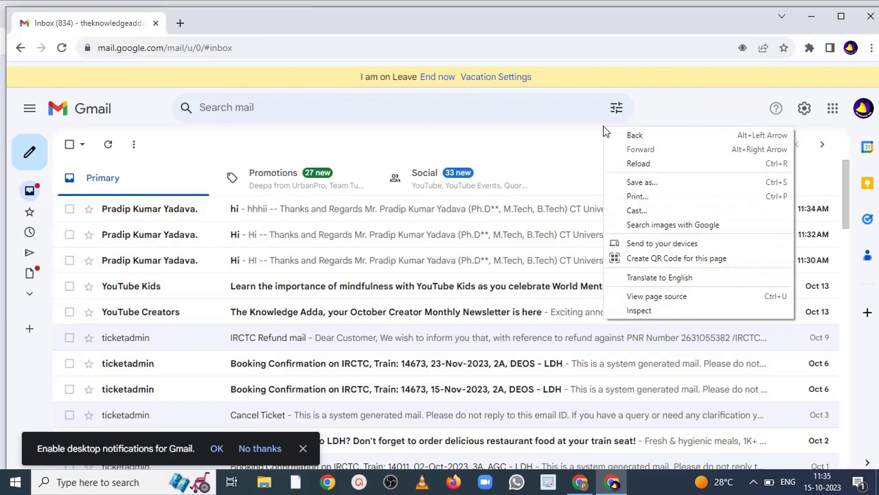
left_click(630, 163)
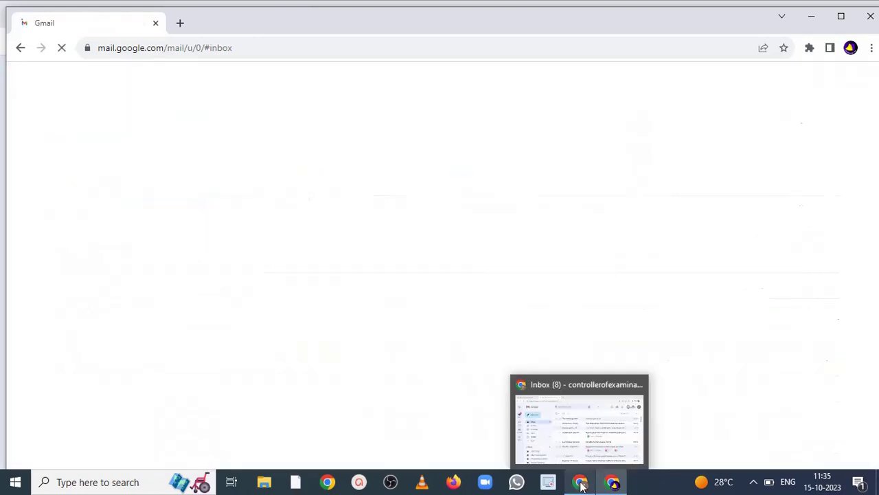
left_click(580, 484)
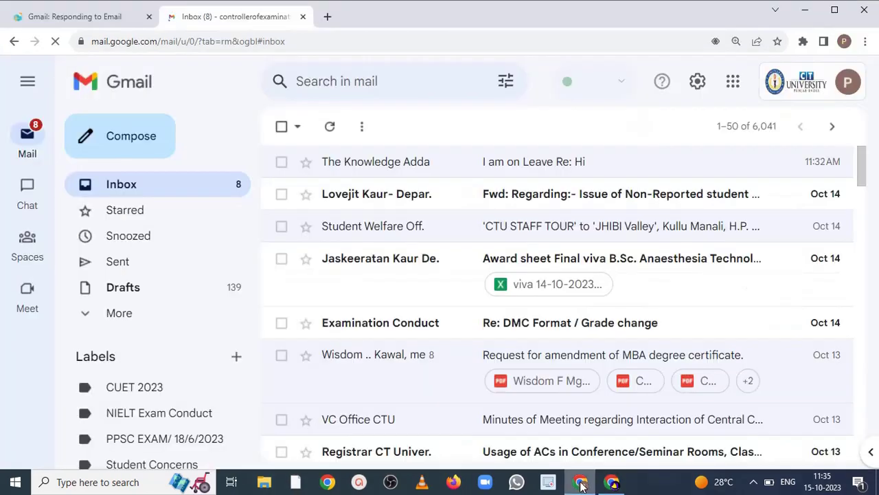
left_click(152, 192)
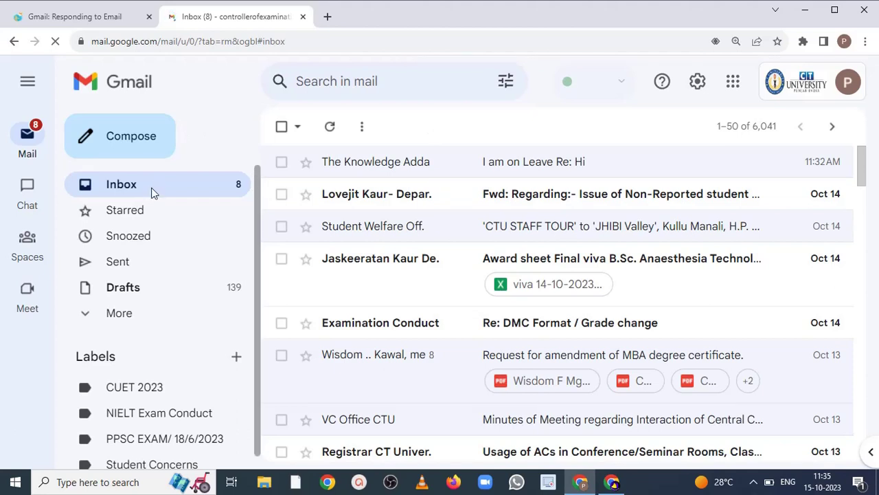
right_click(449, 111)
left_click(486, 142)
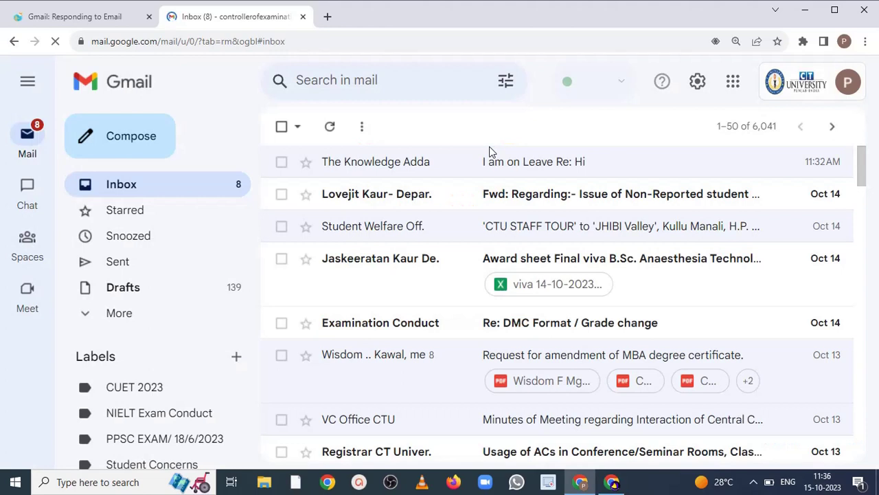
- Reopen the 'I am on Leave Re: Hi' reply, compare both account windows, then return to the tutorial
left_click(522, 161)
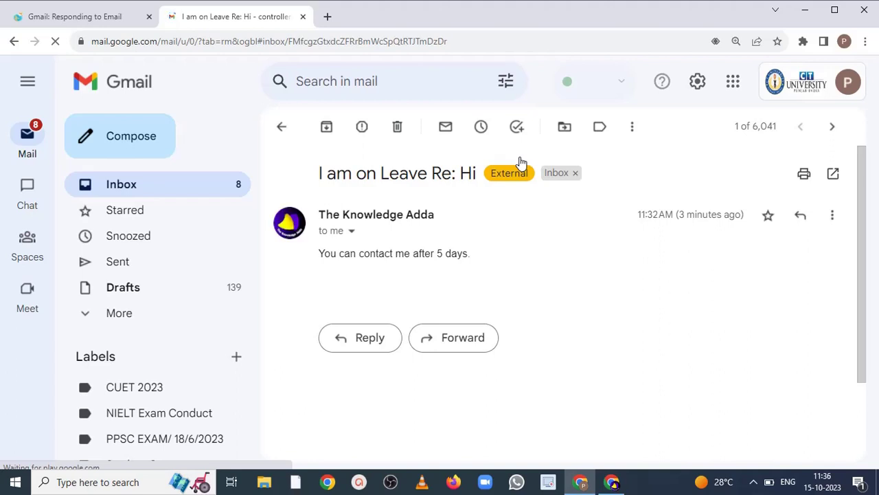
left_click(613, 485)
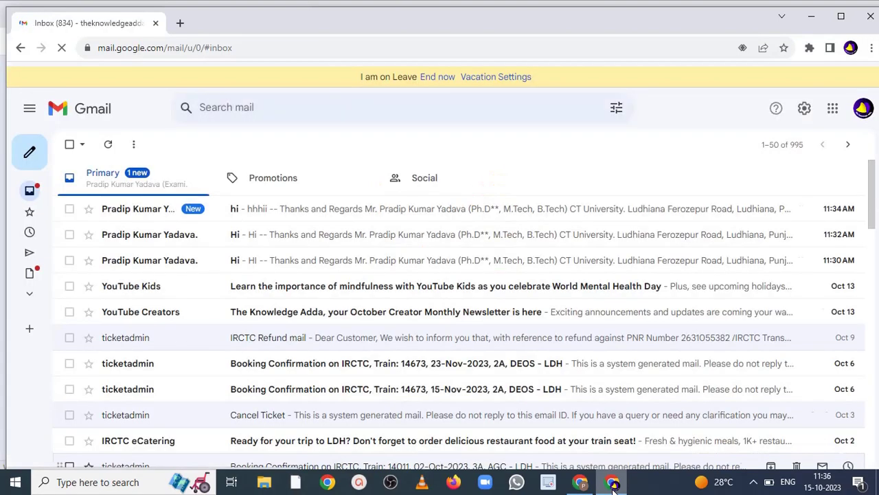
left_click(577, 486)
left_click(577, 486)
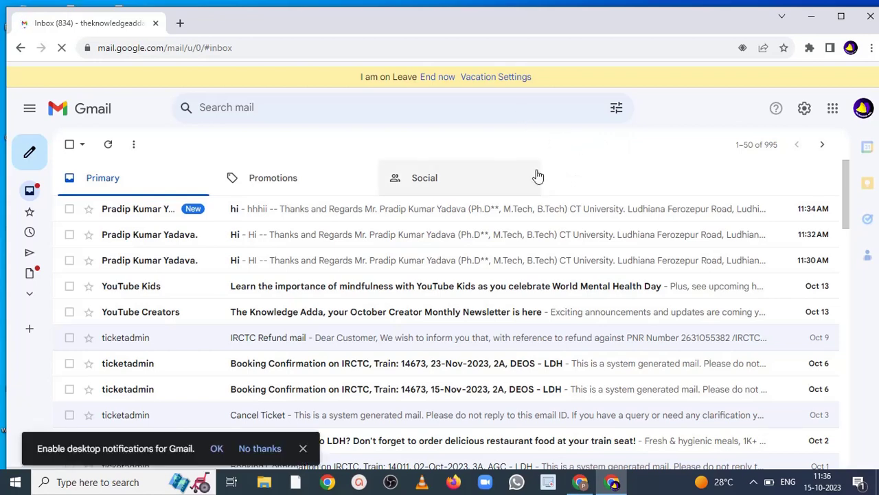
left_click(581, 483)
left_click(581, 483)
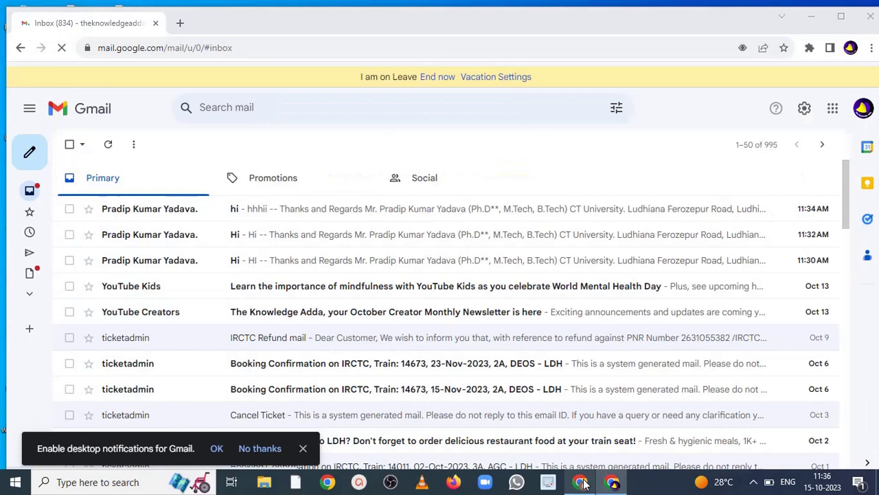
left_click(581, 483)
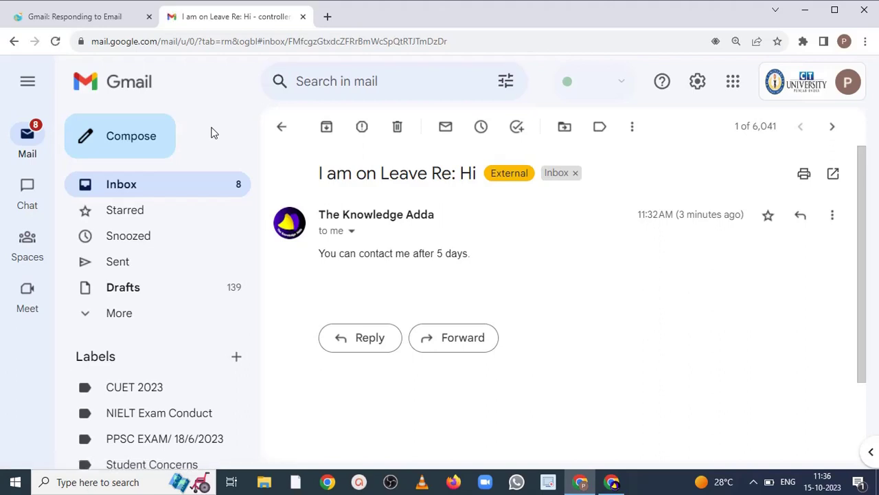
left_click(192, 196)
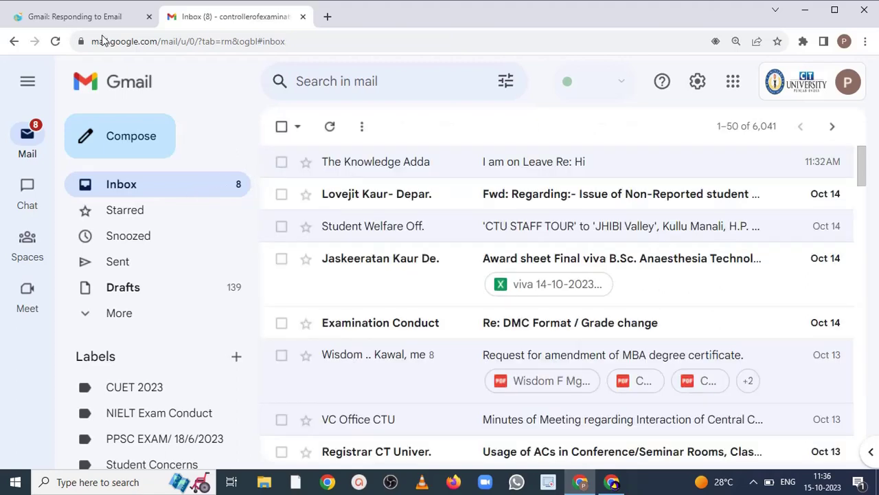
left_click(82, 22)
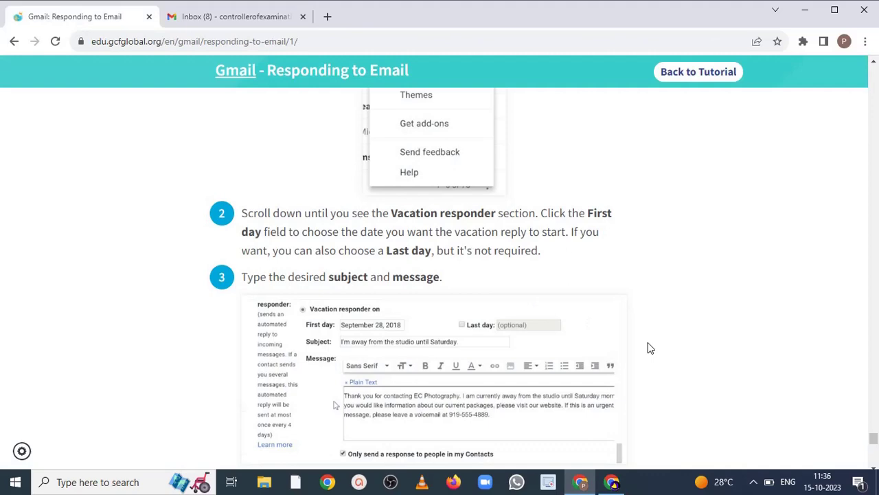
- Open Quick settings and then the full Gmail settings in the on-leave account
left_click(611, 482)
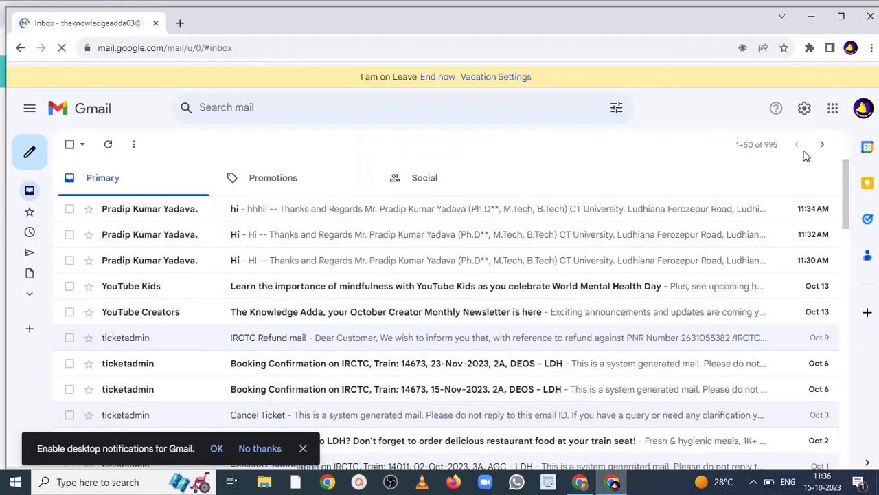
left_click(805, 109)
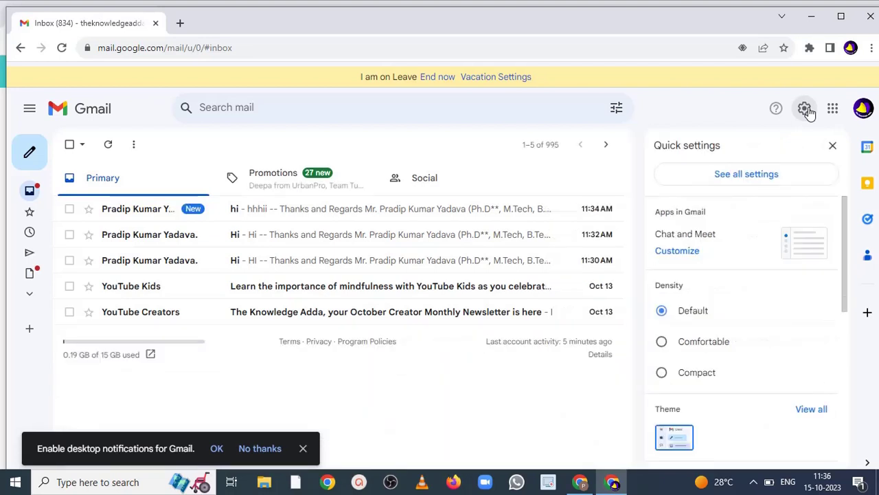
left_click(768, 180)
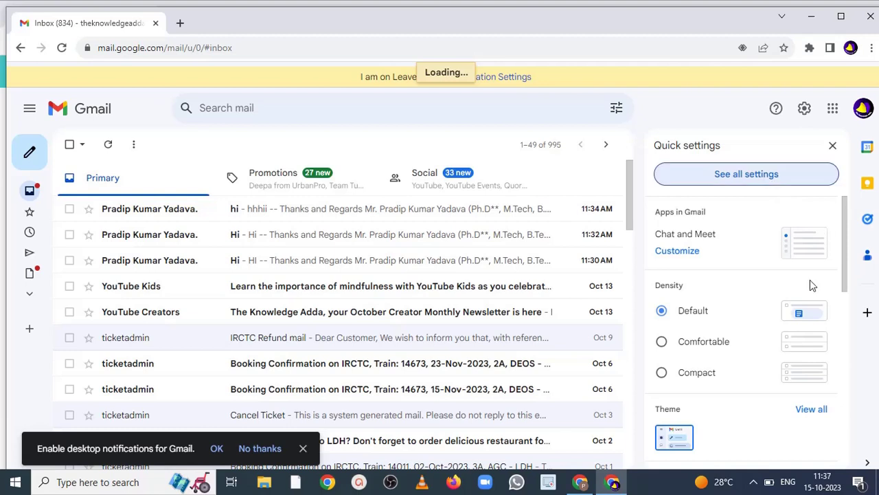
left_click_drag(845, 251, 846, 252)
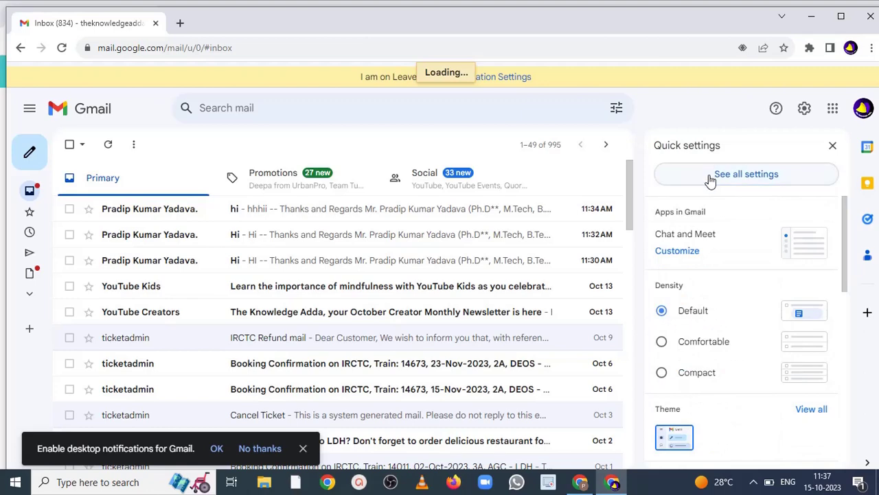
- Check the tutorial and second account's inbox tabs, then return to the on-leave account's window
left_click(581, 482)
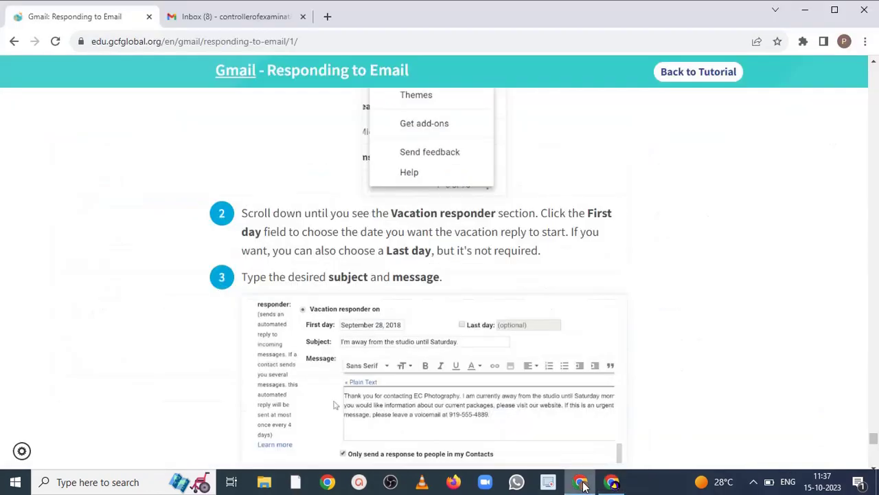
left_click(239, 24)
left_click(102, 20)
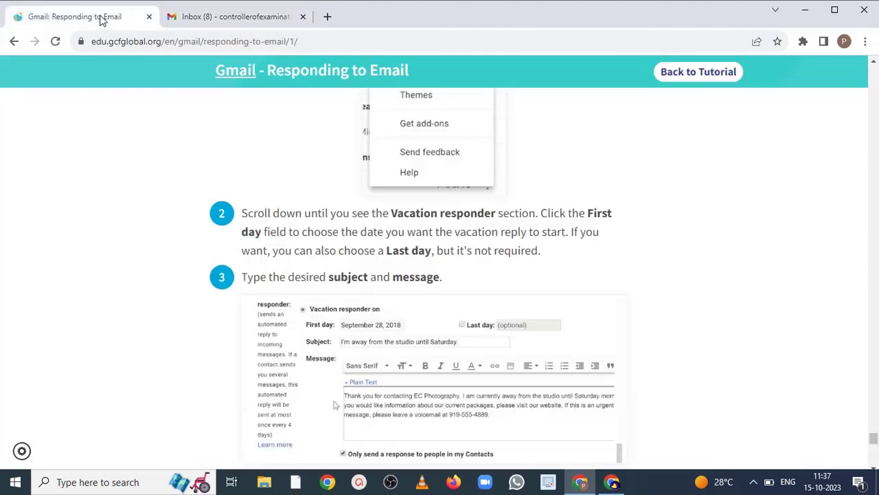
left_click(212, 17)
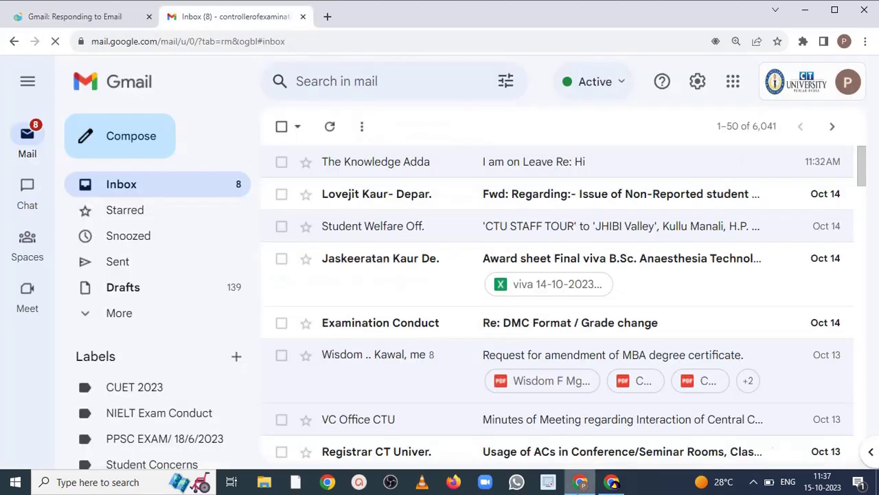
left_click(606, 483)
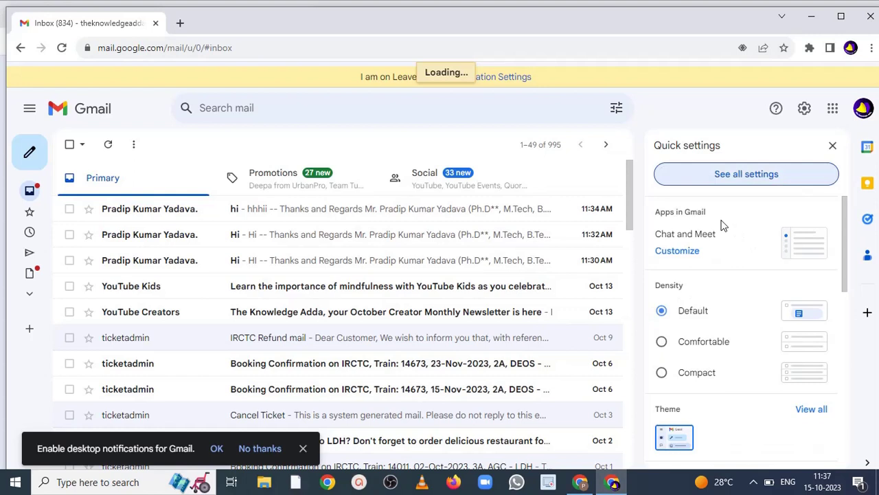